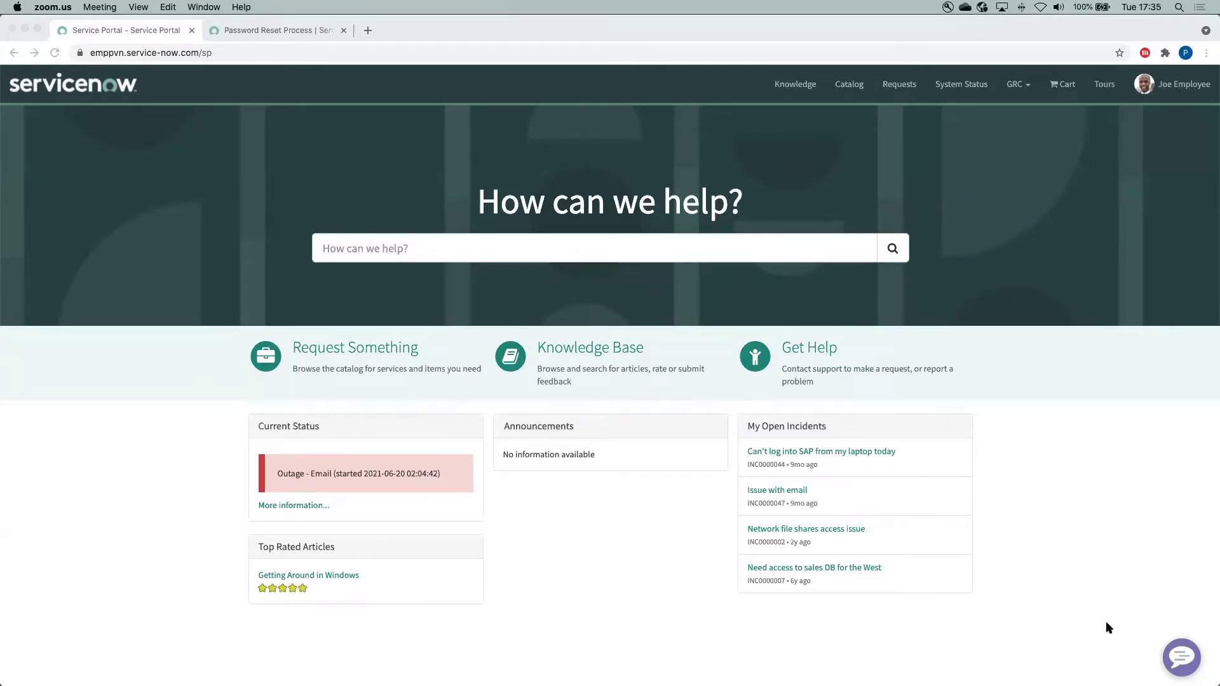
Open the Virtual Agent chat, start a new conversation, and list All Topics via 'Show me everything'
click(1184, 659)
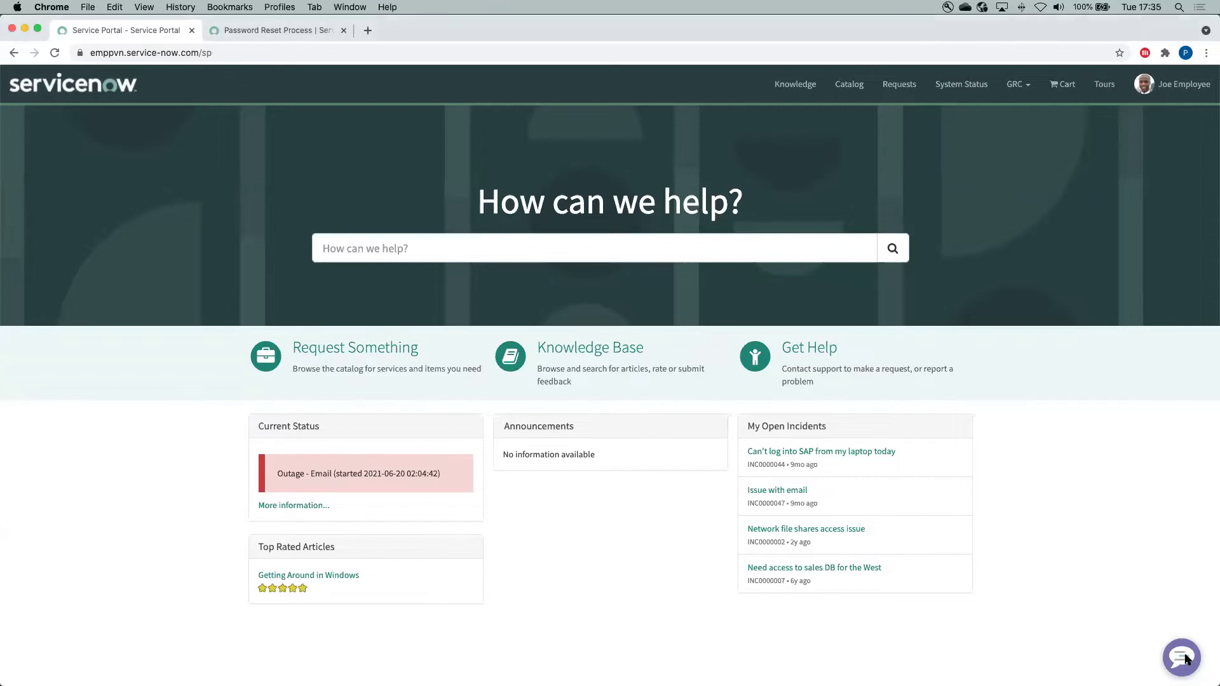
click(1185, 660)
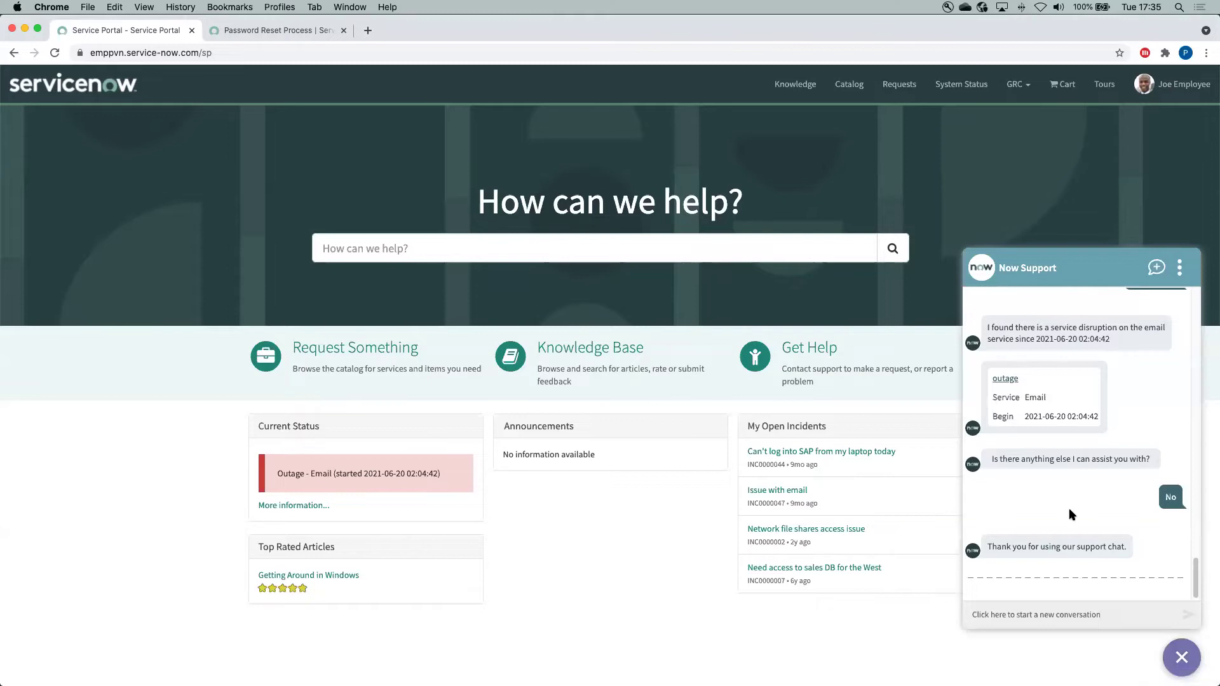
click(1071, 616)
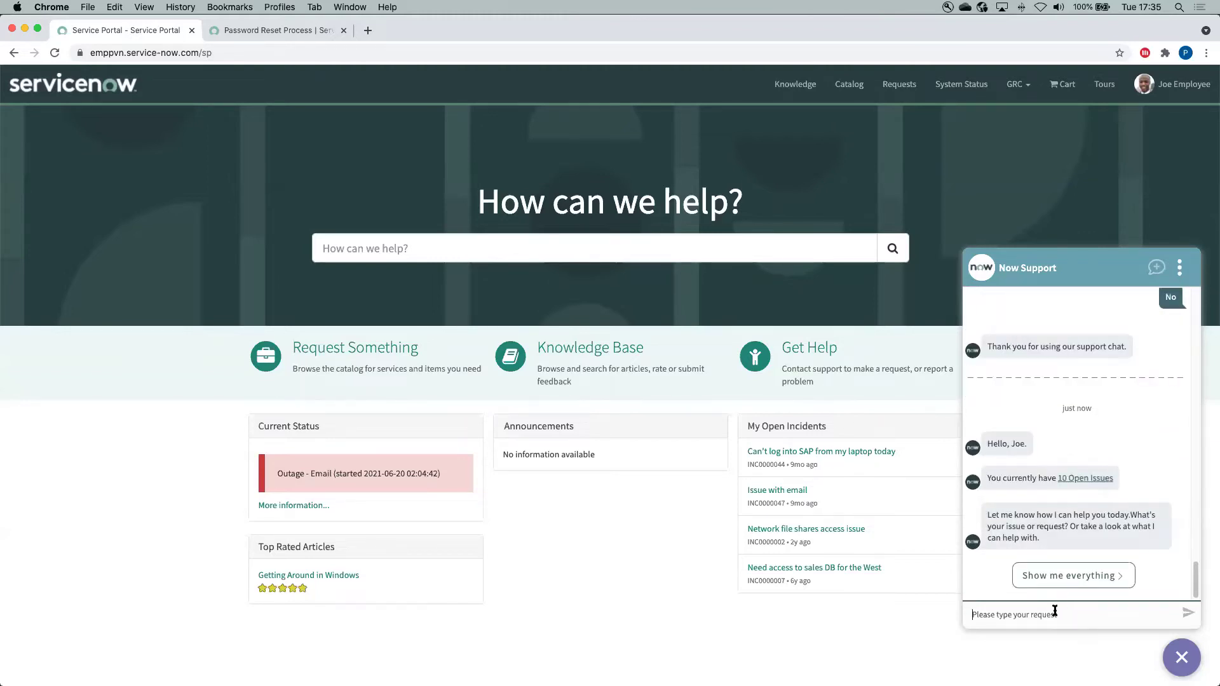
click(1049, 615)
click(1066, 581)
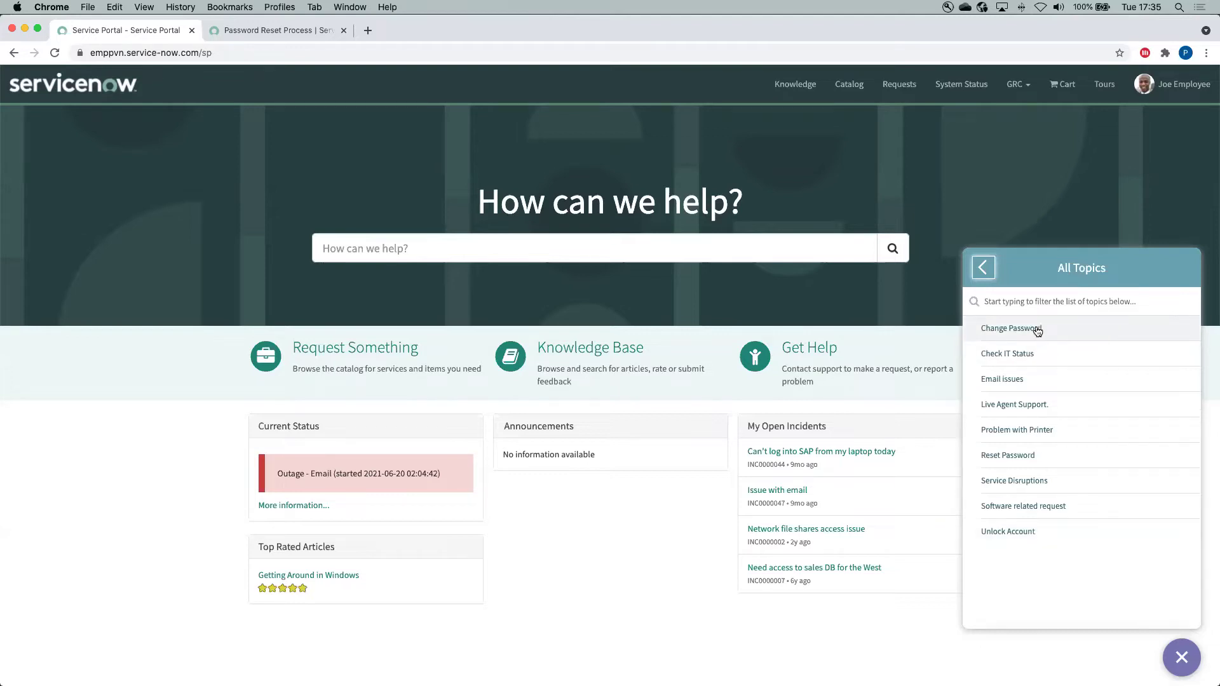
Choose Change Password for Default Self Service and send the current password
click(1037, 329)
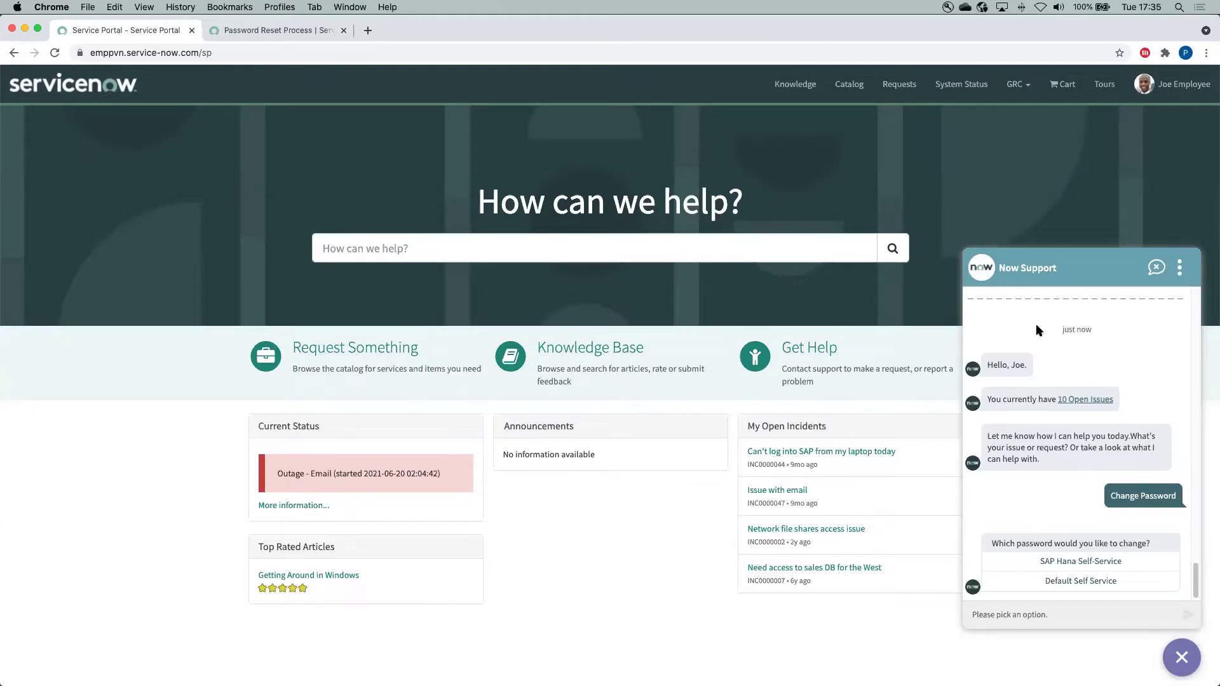
click(1086, 581)
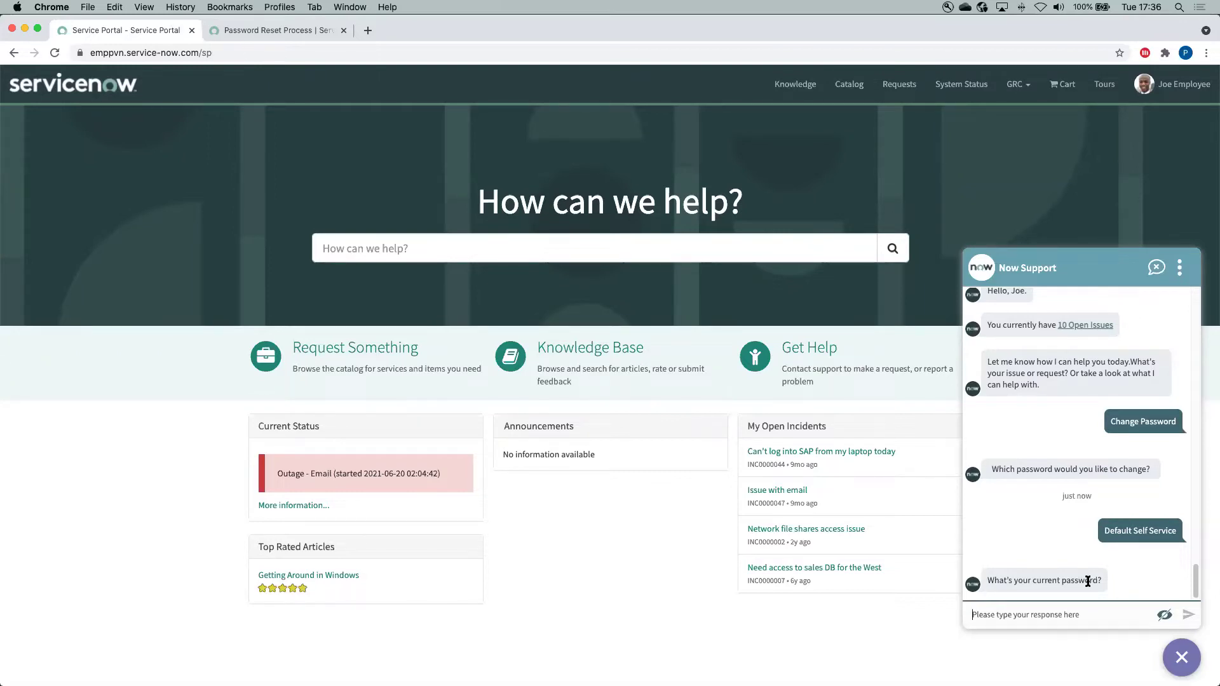
text(********)
click(1186, 616)
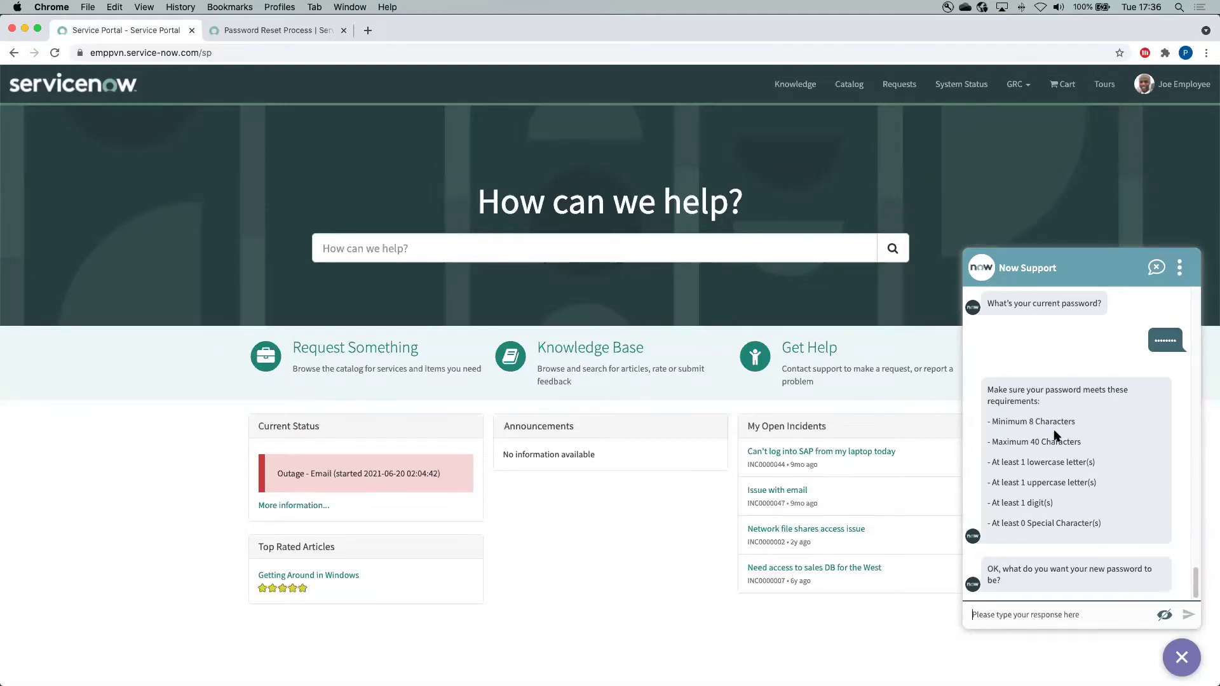
Enter the new password and send it again to confirm it
text(•••••••••)
key(Return)
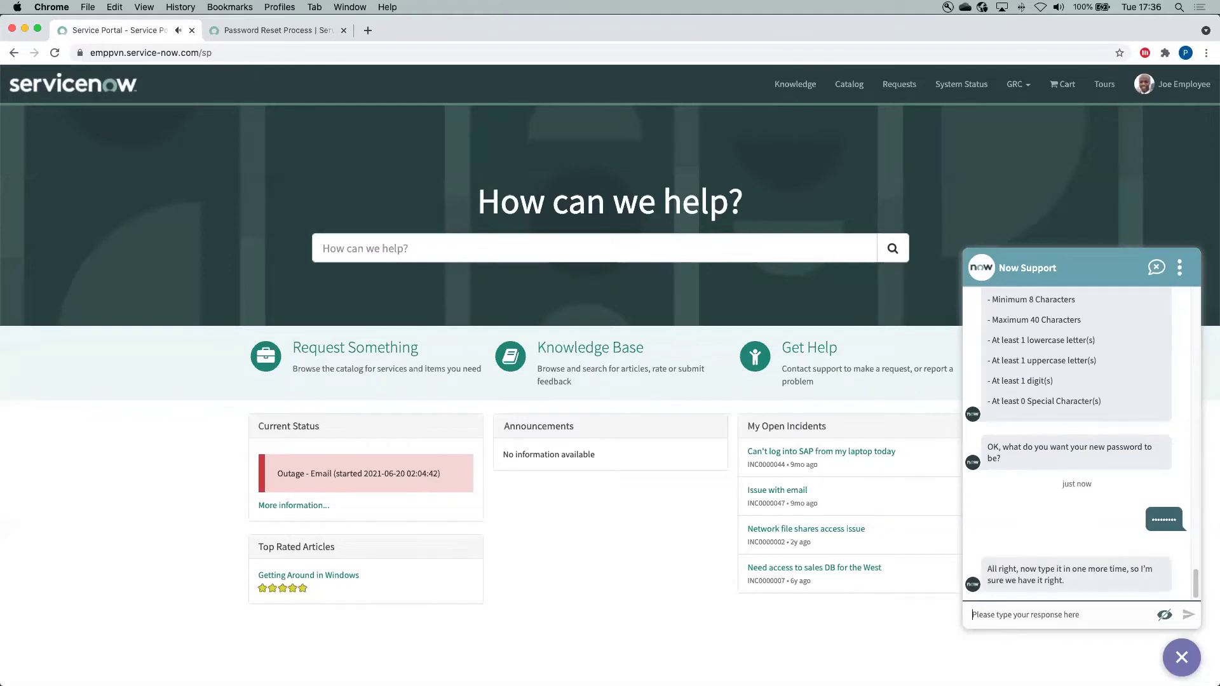
text(•••••••••)
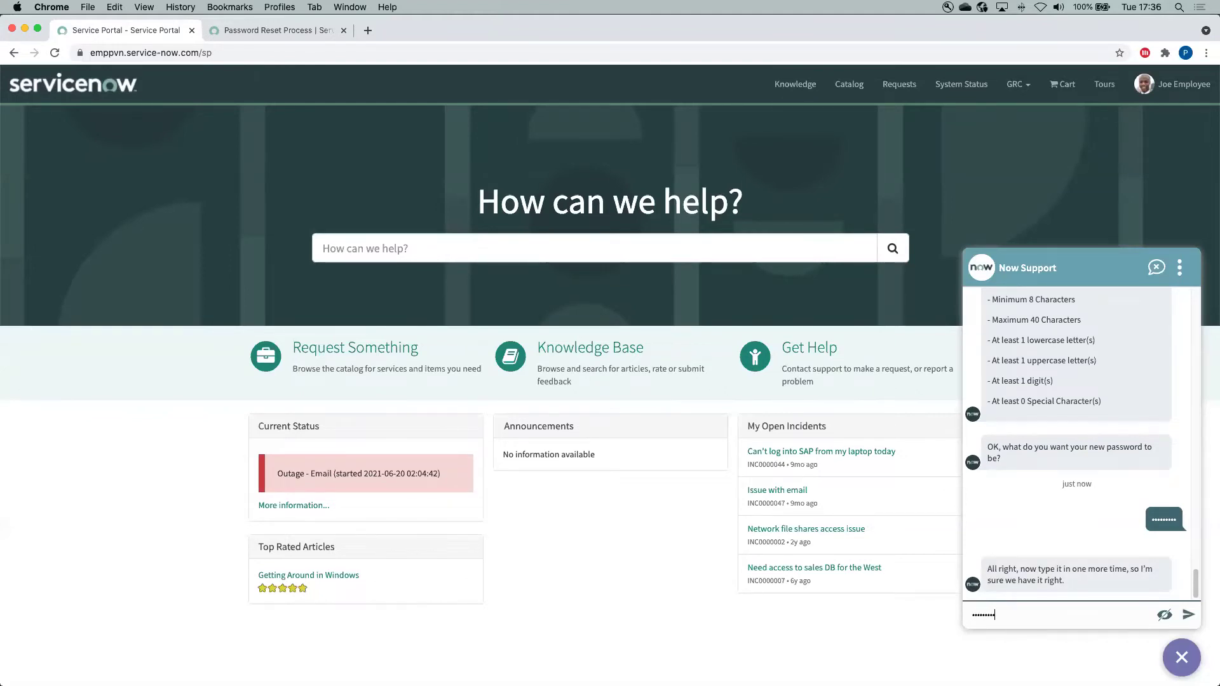
key(Return)
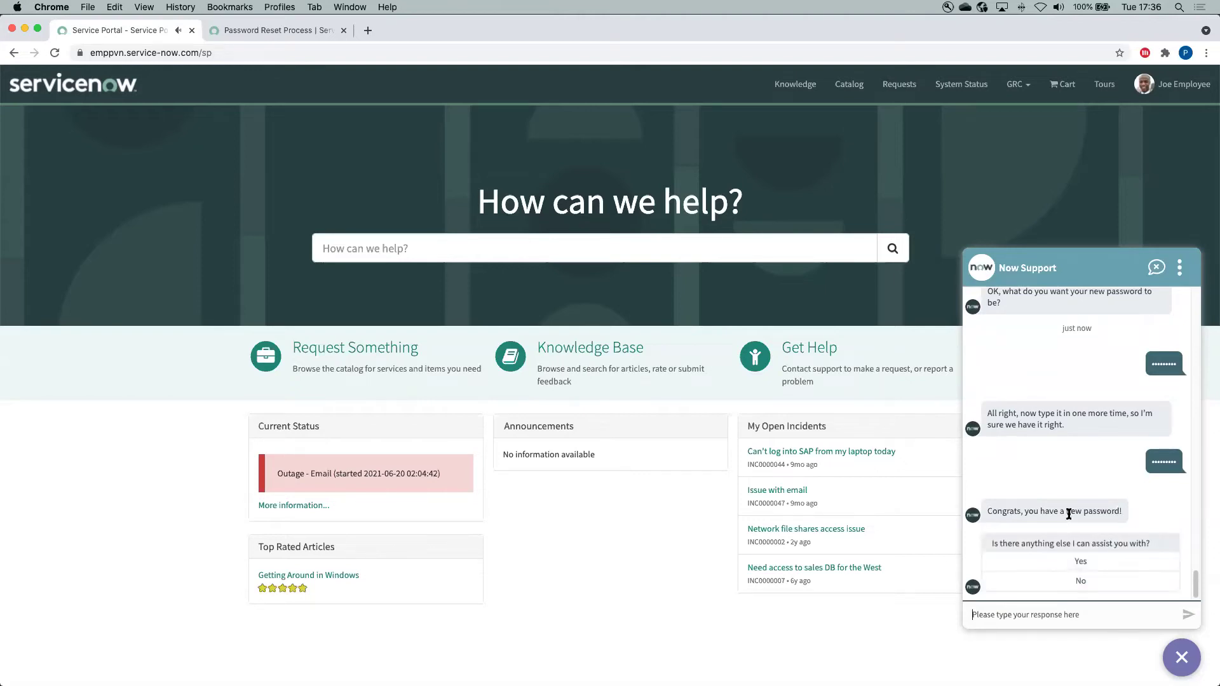
Decline further help, log out of the portal, and reopen the Virtual Agent chat on the login page
click(1083, 582)
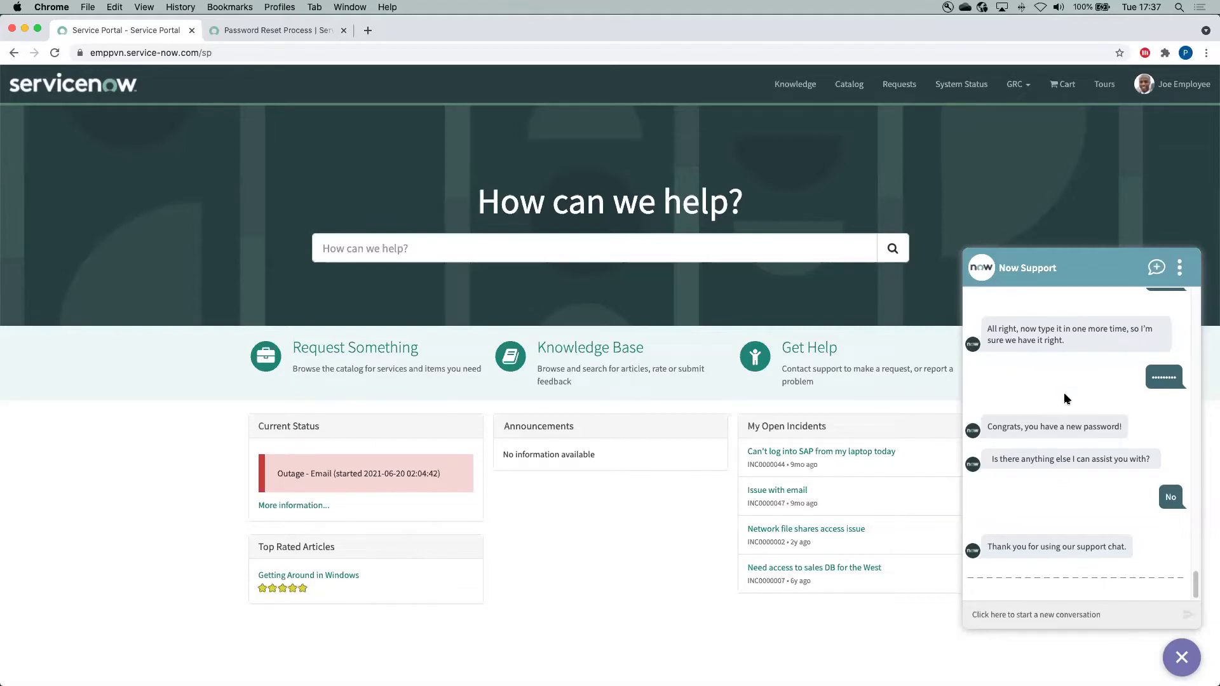
click(1192, 88)
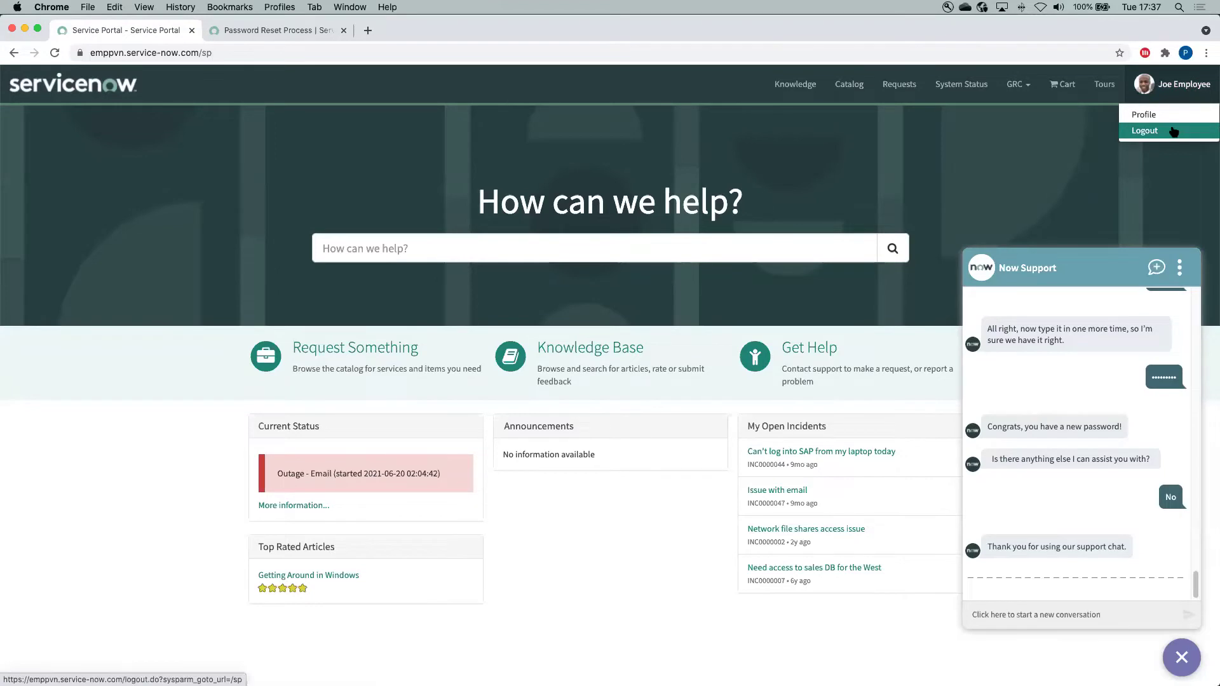
click(1173, 130)
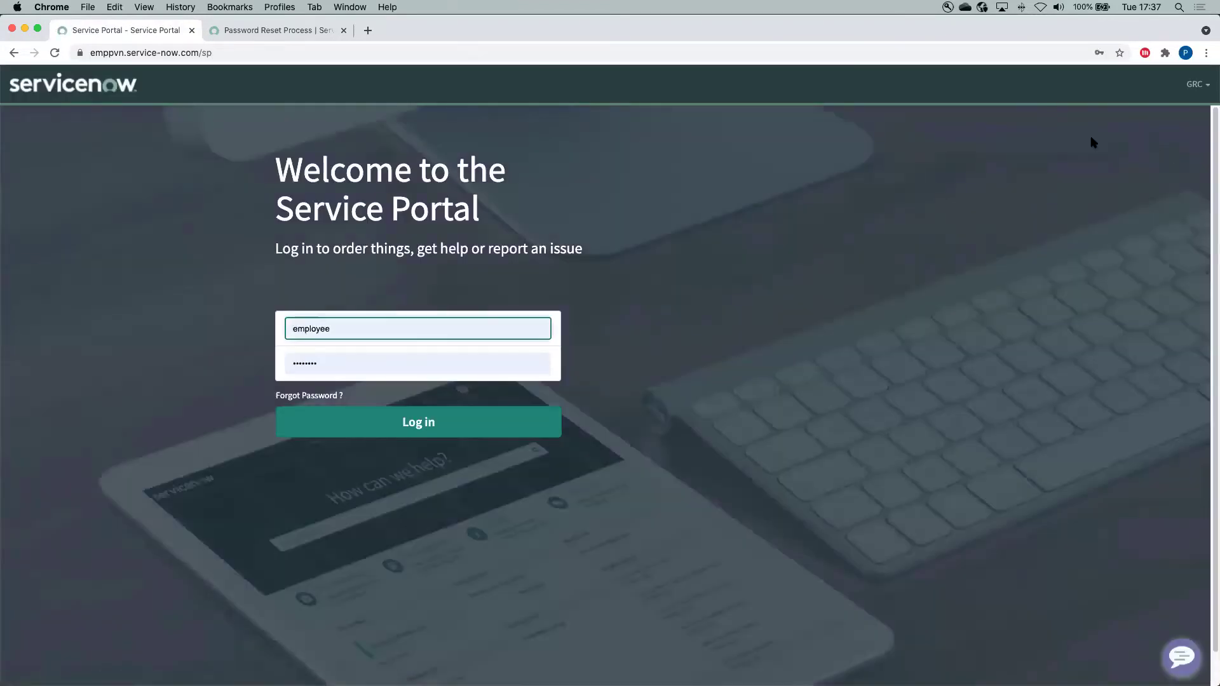
click(1179, 662)
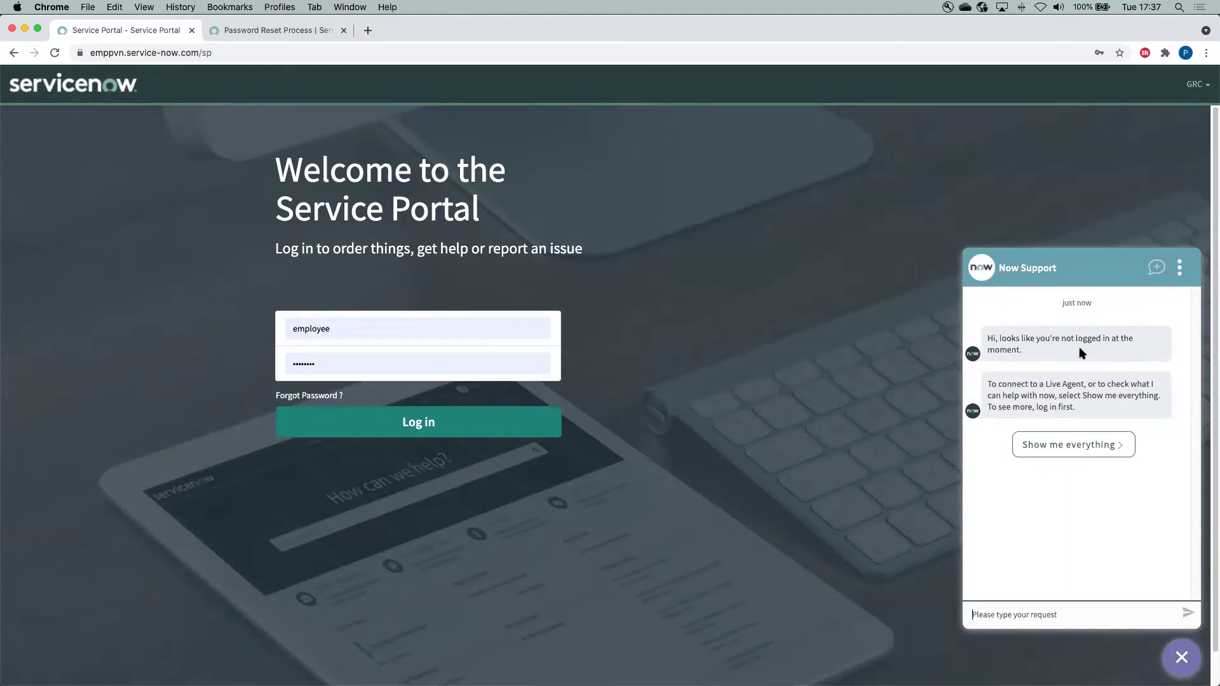
From All Topics, start Reset Password and send the employee's username
click(1082, 447)
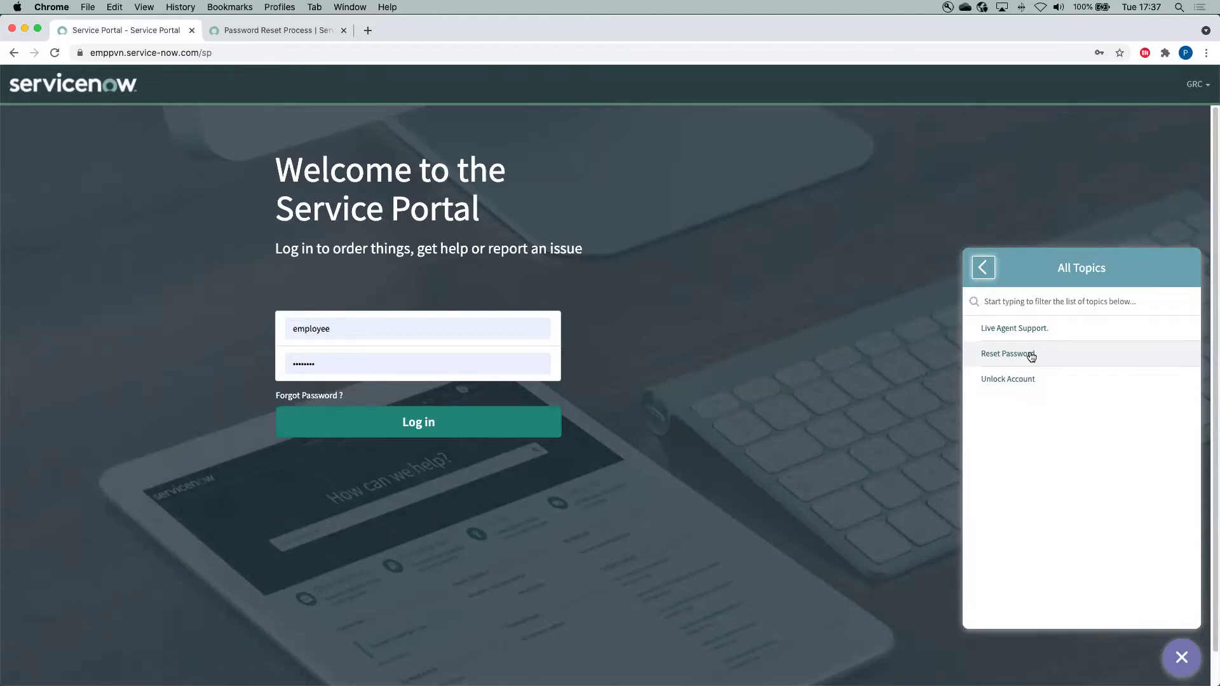
click(1030, 356)
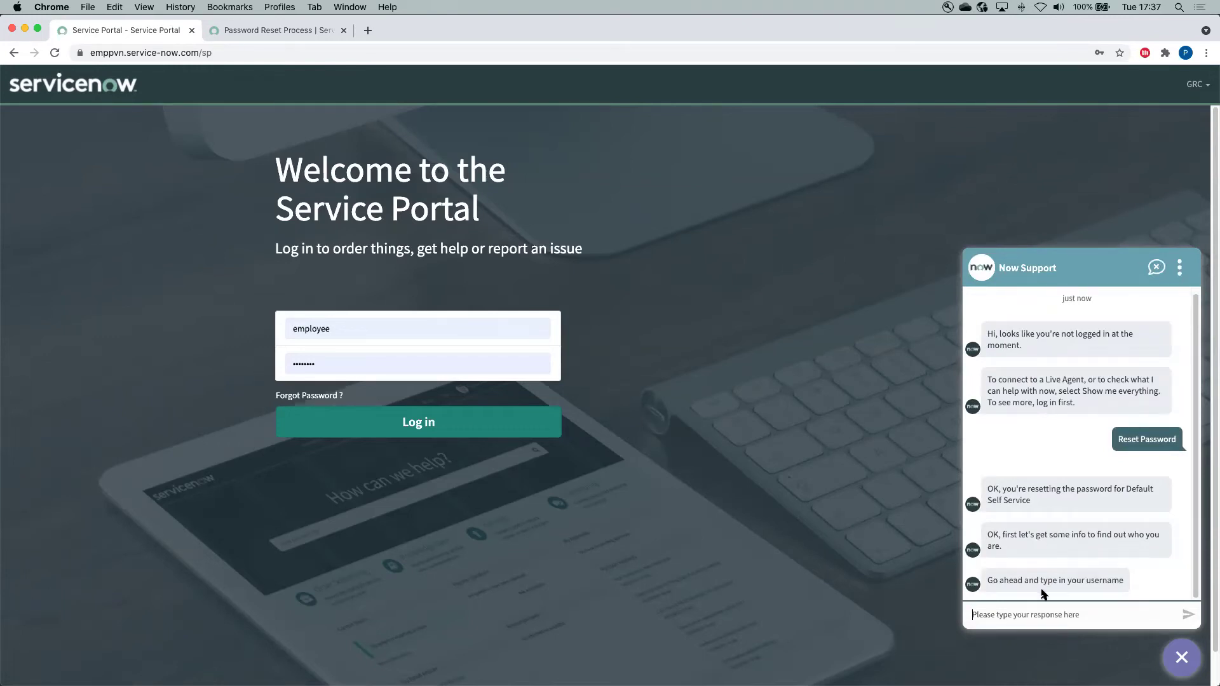
text(employee)
key(Return)
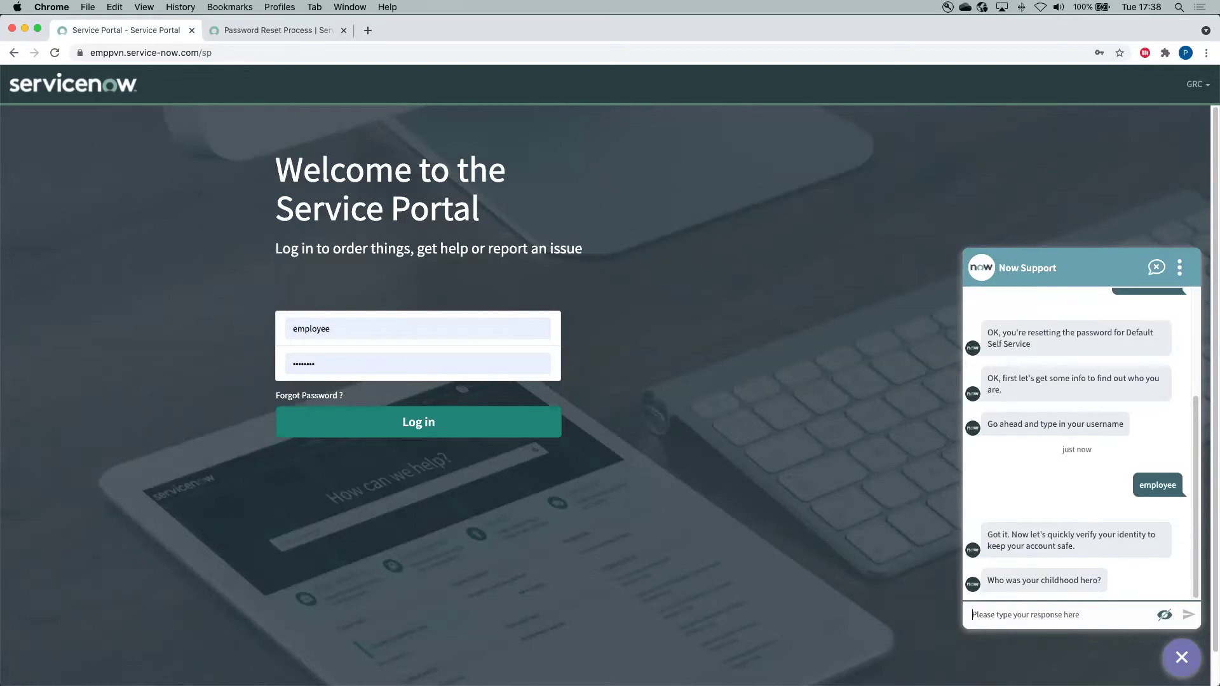
Answer the childhood hero security question, checking the masked entry before sending
click(1025, 616)
click(1164, 617)
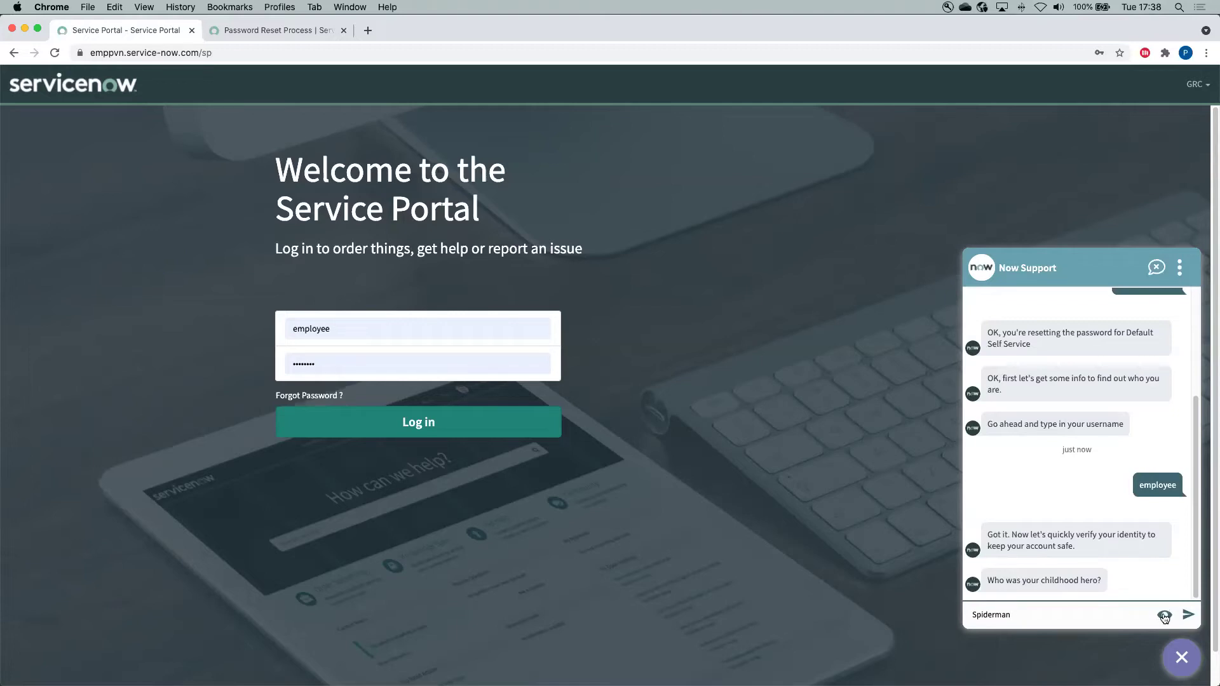
click(1164, 616)
click(1188, 615)
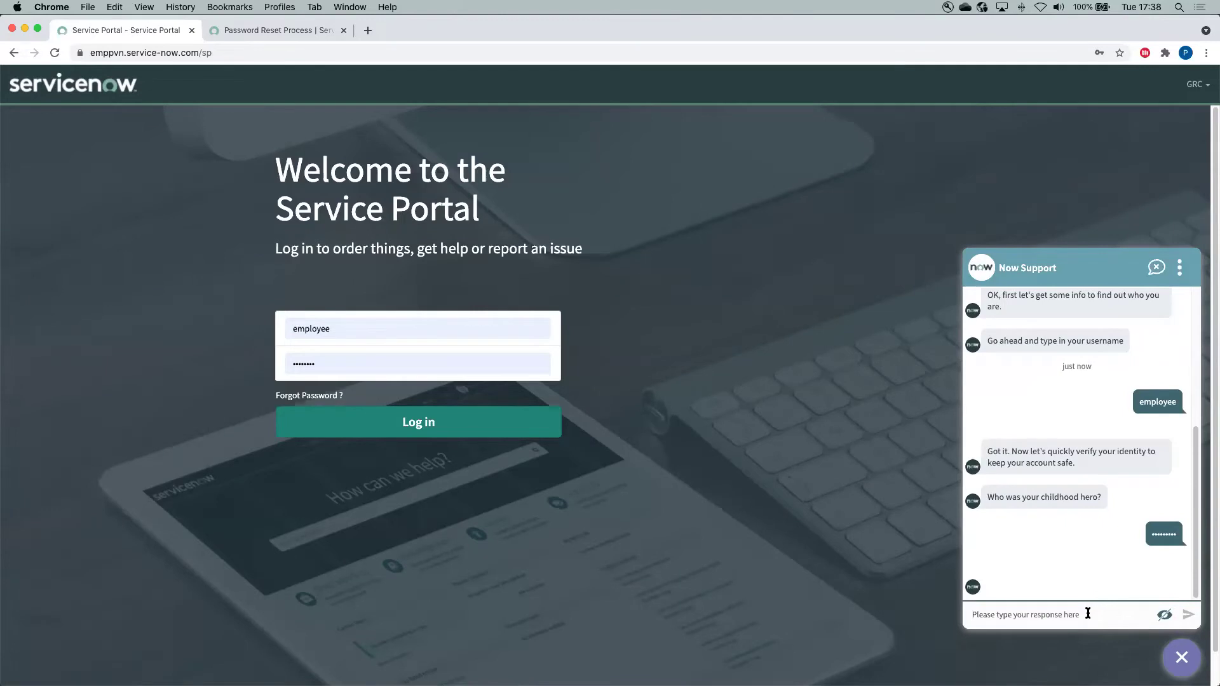
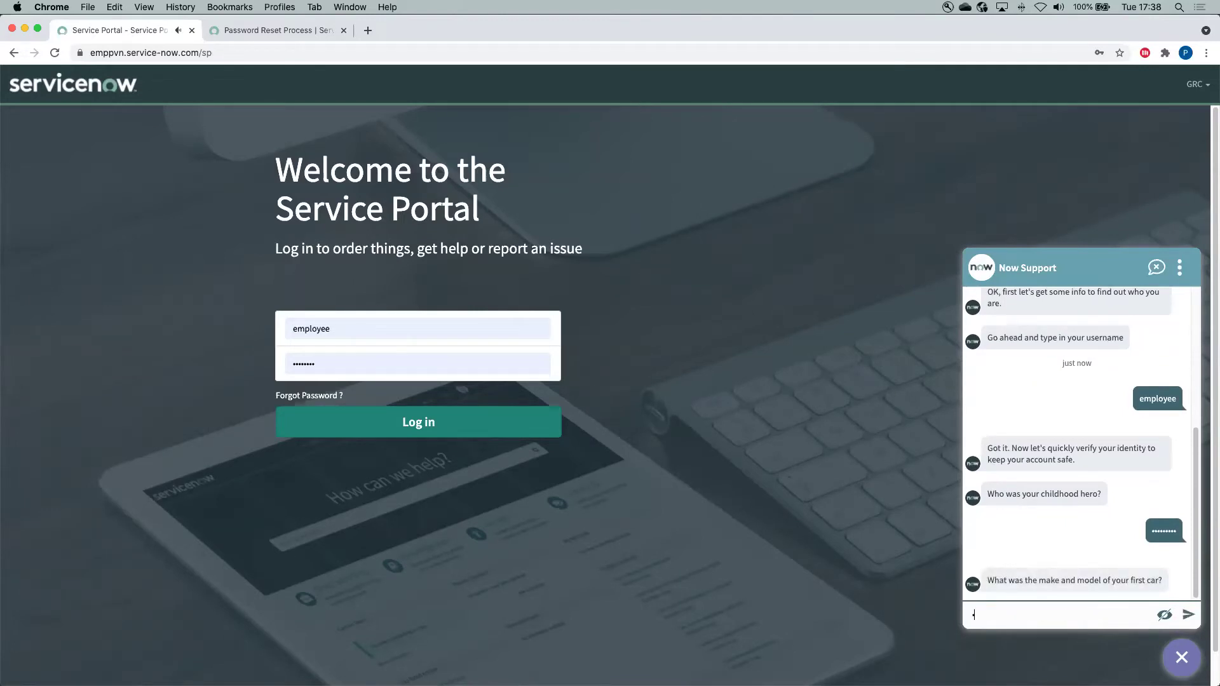
Answer the first car question, correcting a mistyped entry first
key(super+a)
key(BackSpace)
text(••yo)
key(Return)
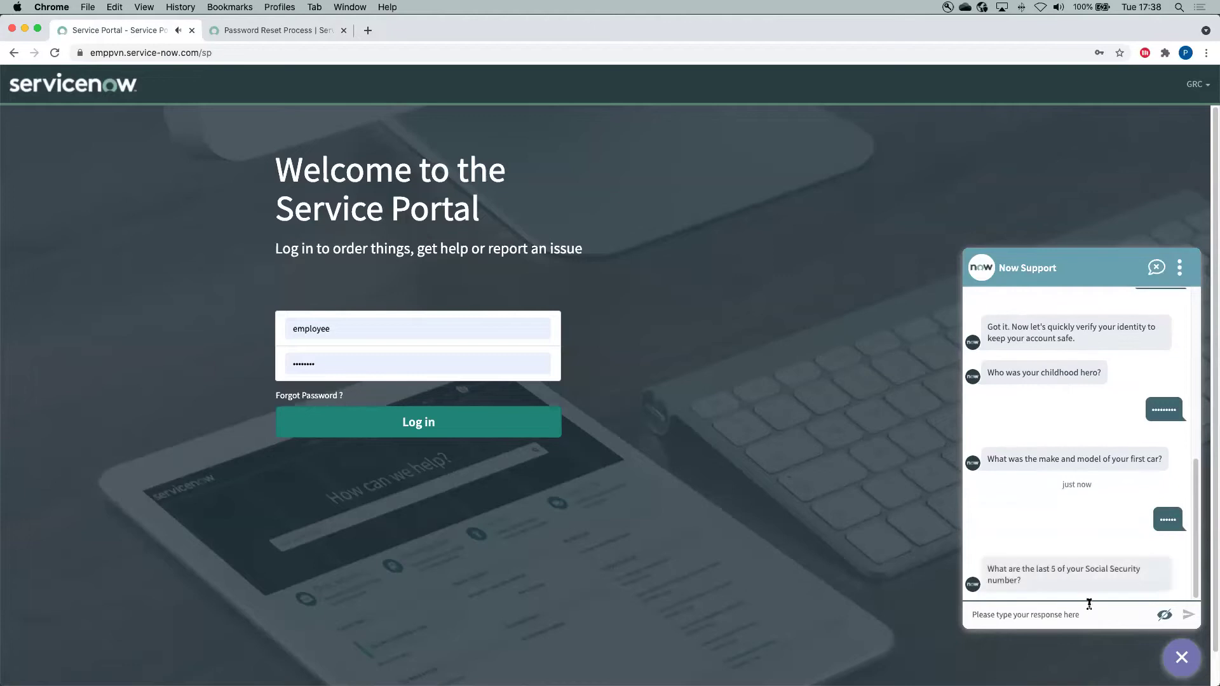
Send the last five SSN digits after checking them
click(1165, 616)
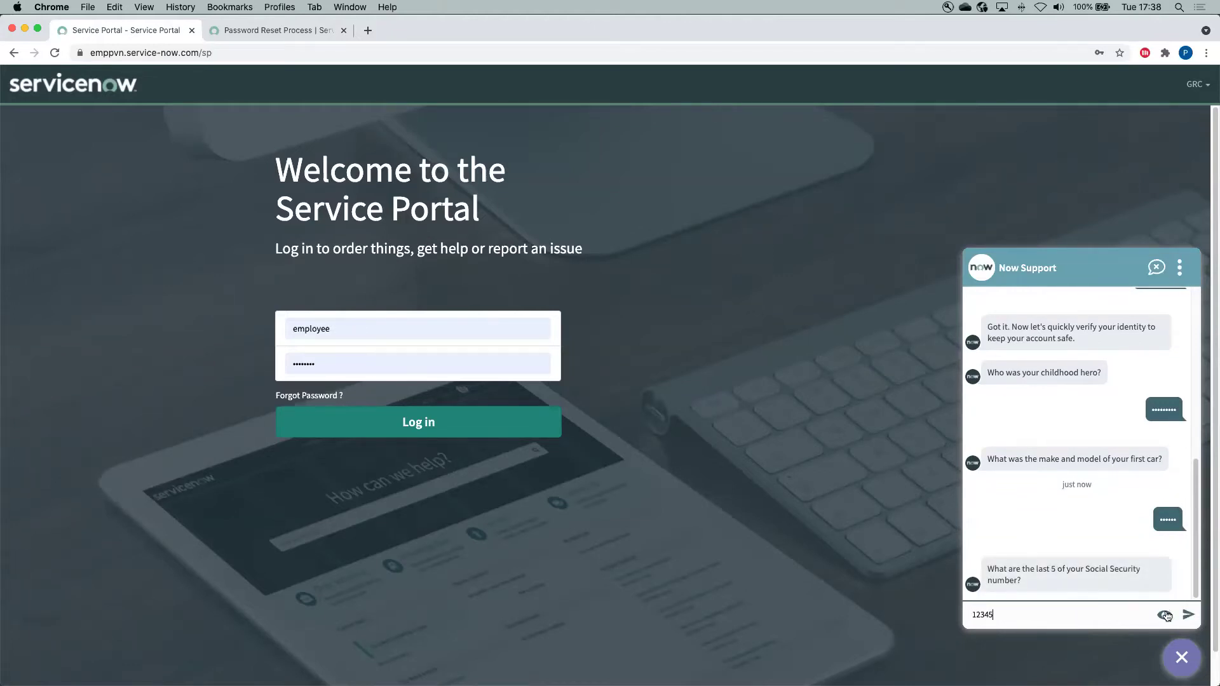
click(1164, 615)
click(1188, 614)
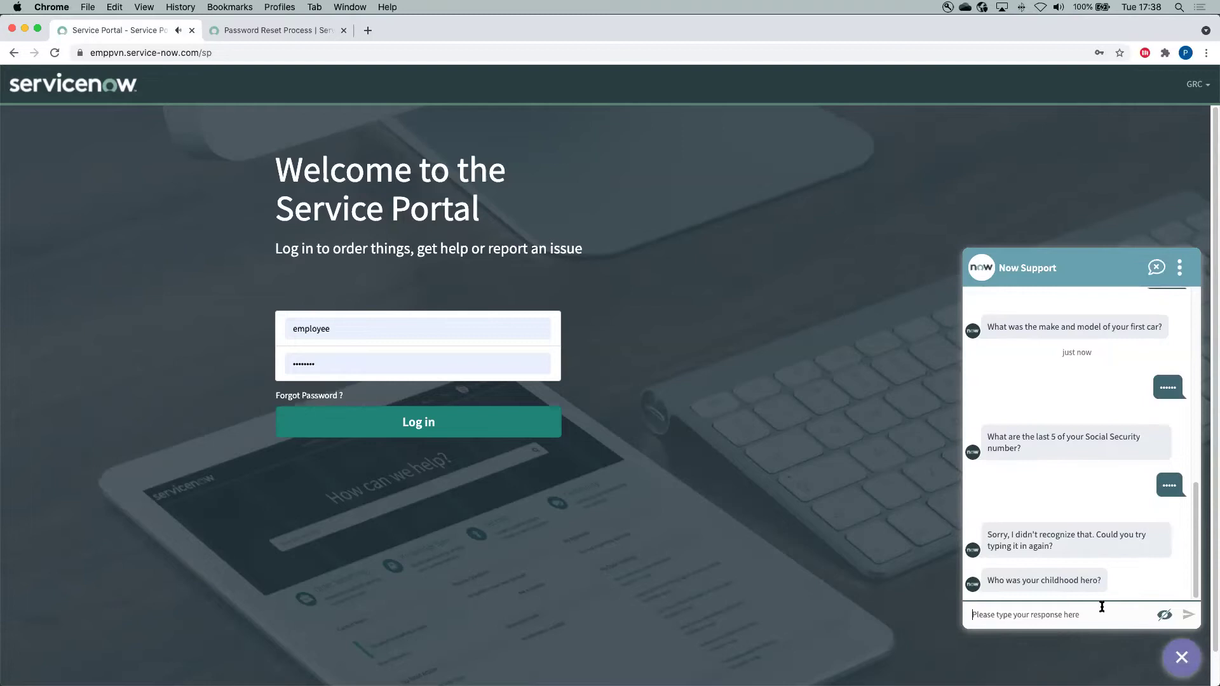
Re-enter the childhood hero answer after the bot rejects the attempt
click(1120, 613)
text(•••••••••)
click(1165, 614)
click(1188, 615)
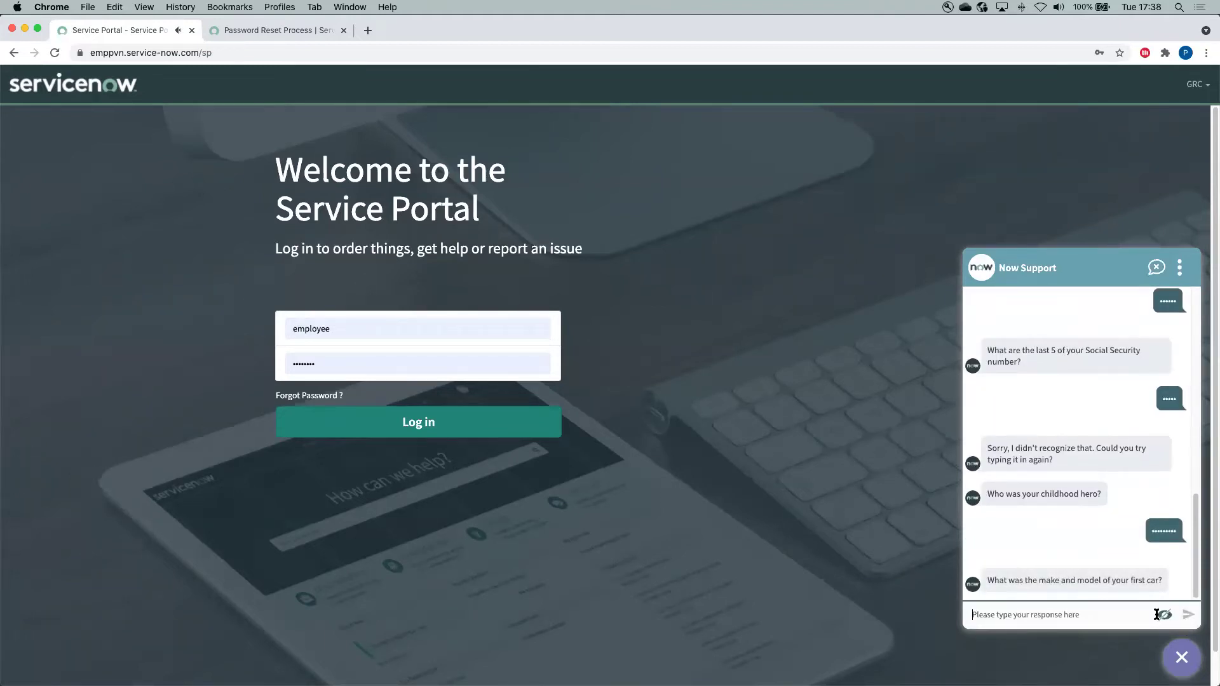
Re-send the first car answer and the last five SSN digits
click(1119, 613)
text(•••••••)
click(1164, 615)
click(1164, 615)
click(1184, 615)
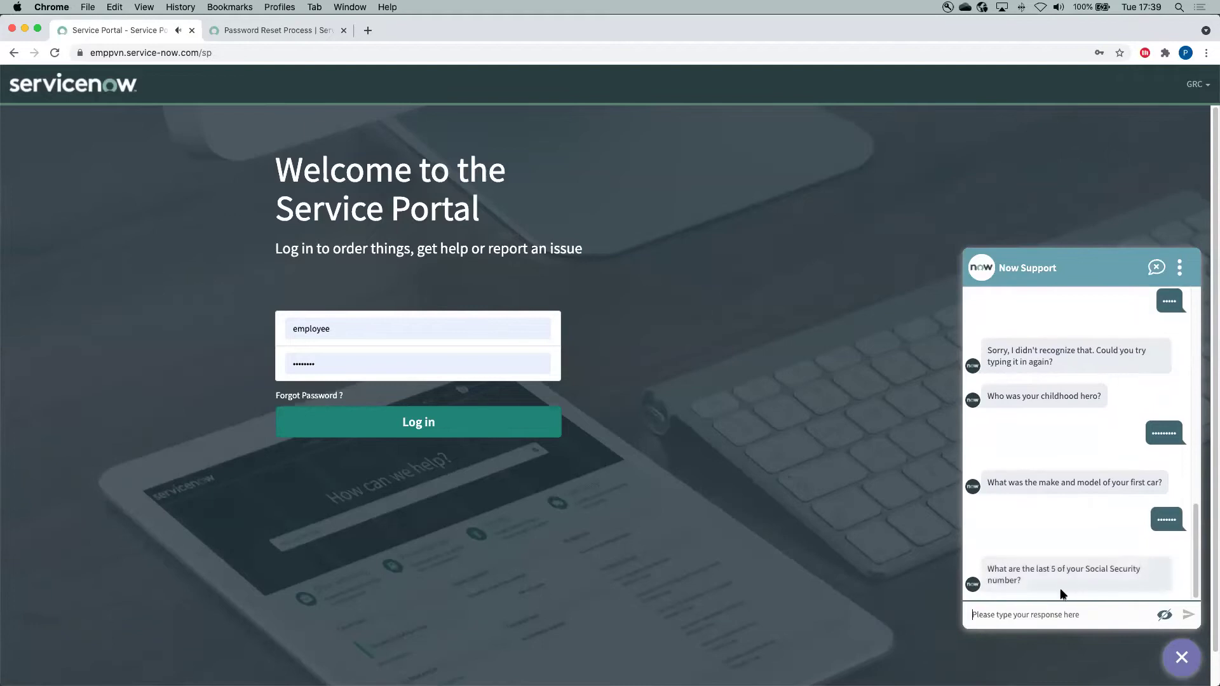
click(1188, 615)
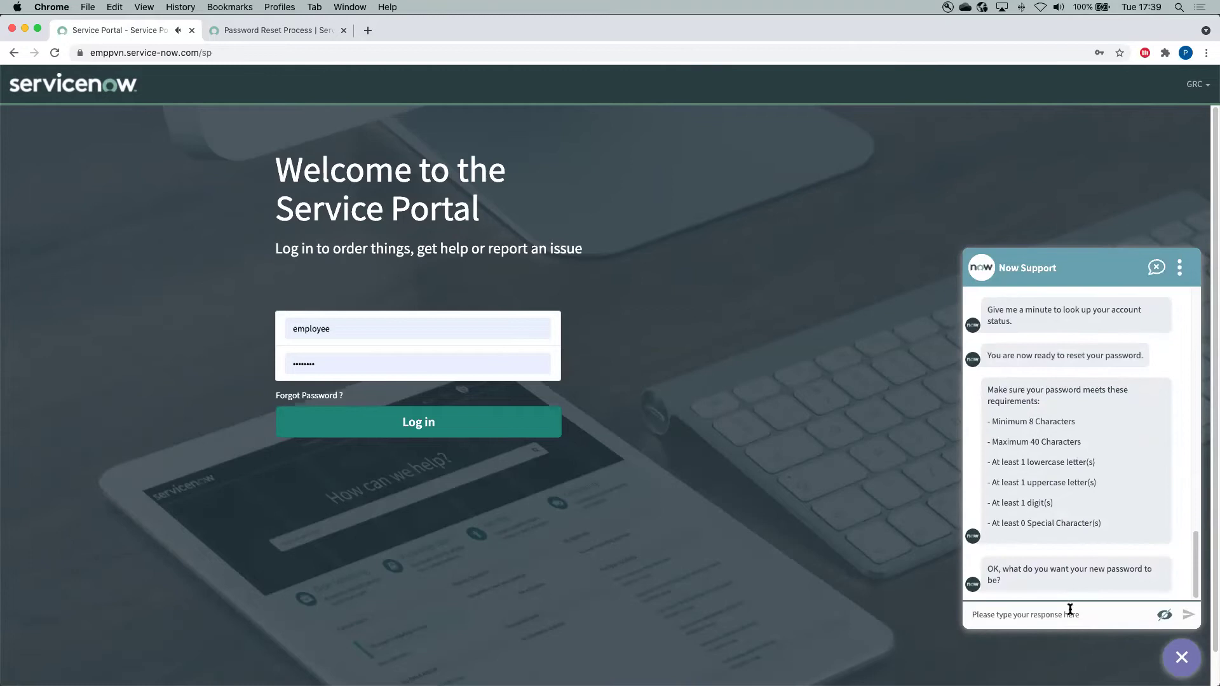
Send the new password to the reset chat
text(••••••••••)
key(Return)
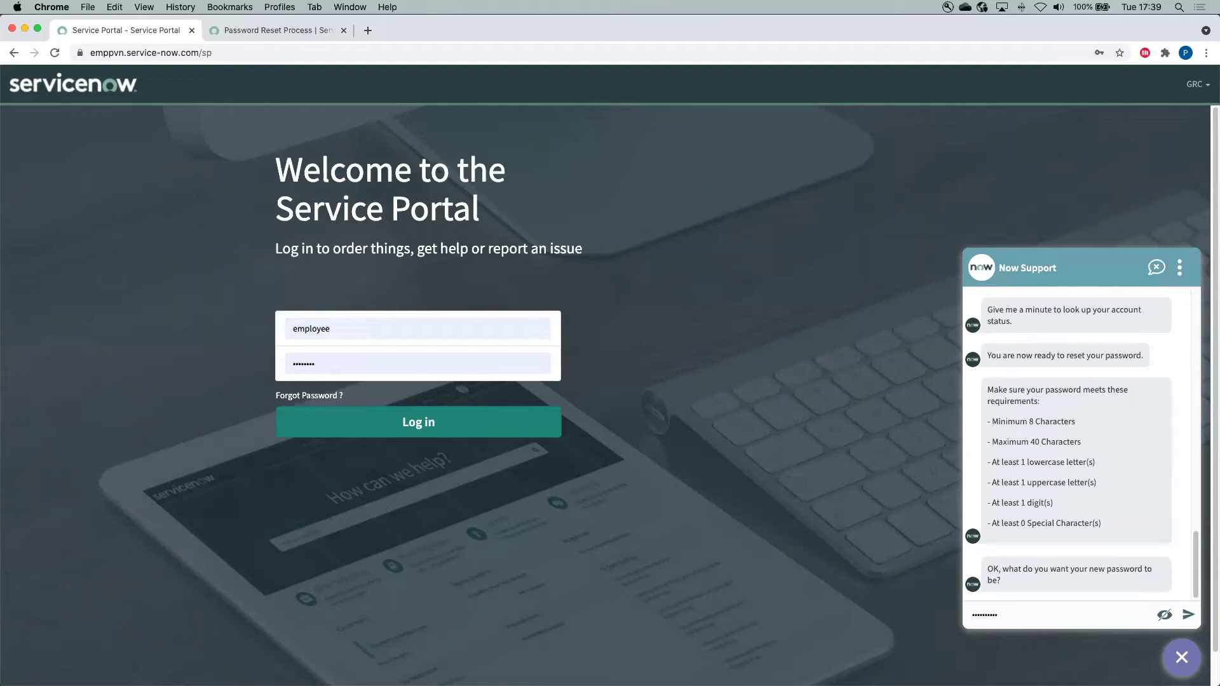
click(1188, 614)
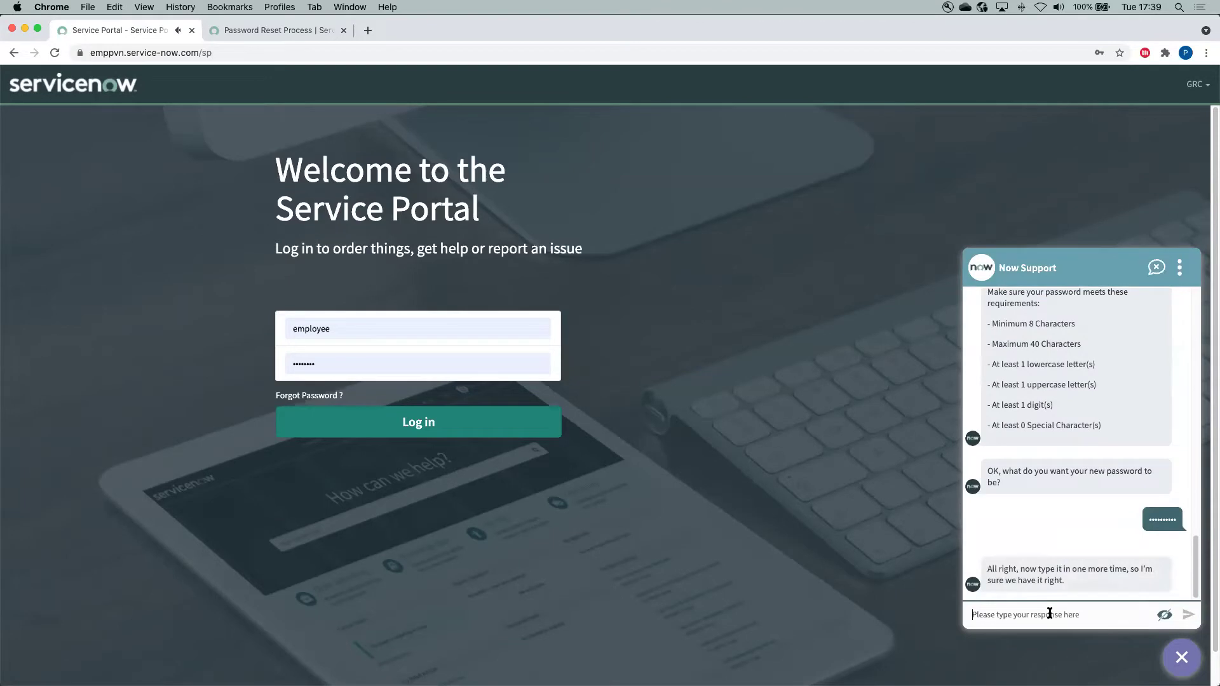
Send the password confirmation, then switch to the Password Reset Process list tab
click(1050, 614)
text(••••••••)
click(1184, 615)
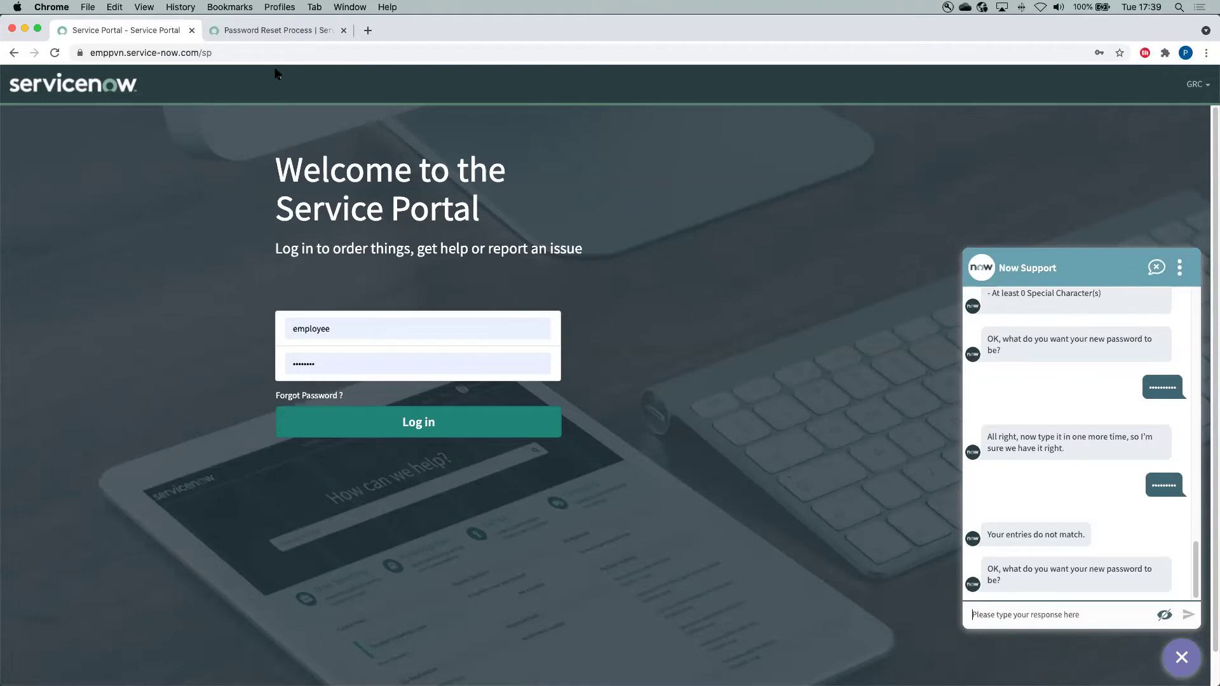
click(284, 35)
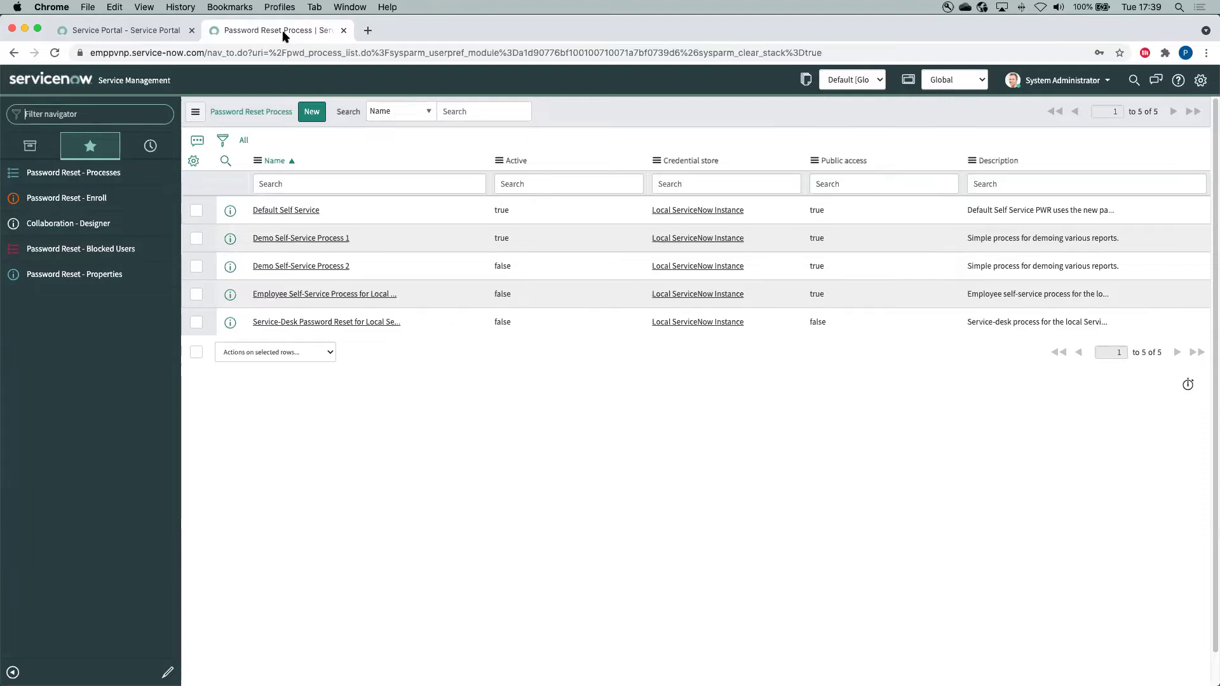
Filter the navigator by 'pass' and open the Password Reset - Processes list
click(97, 113)
text(pass)
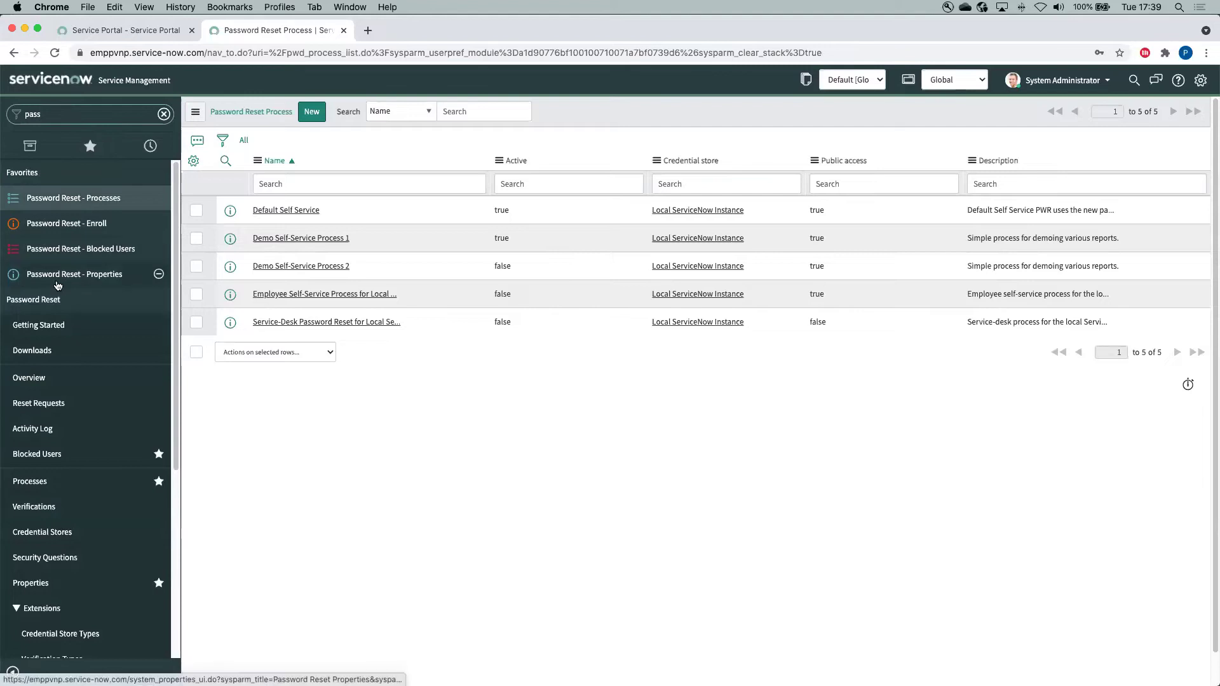
scroll(58, 273, down, 3)
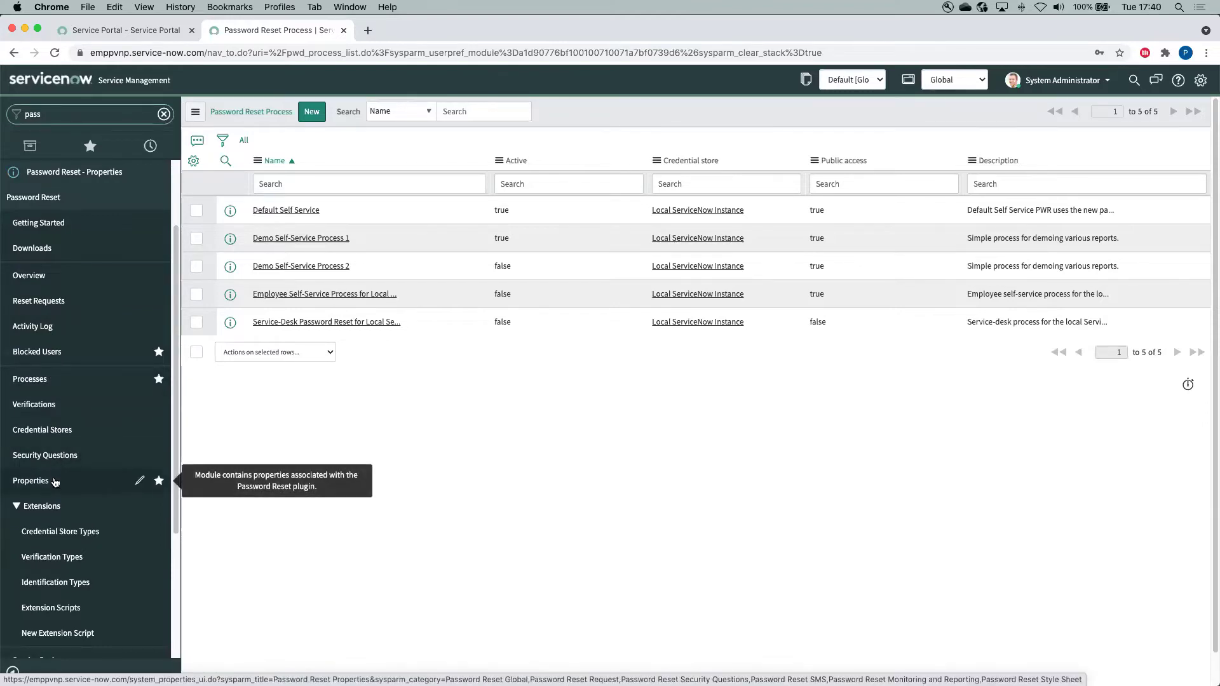
scroll(96, 165, up, 3)
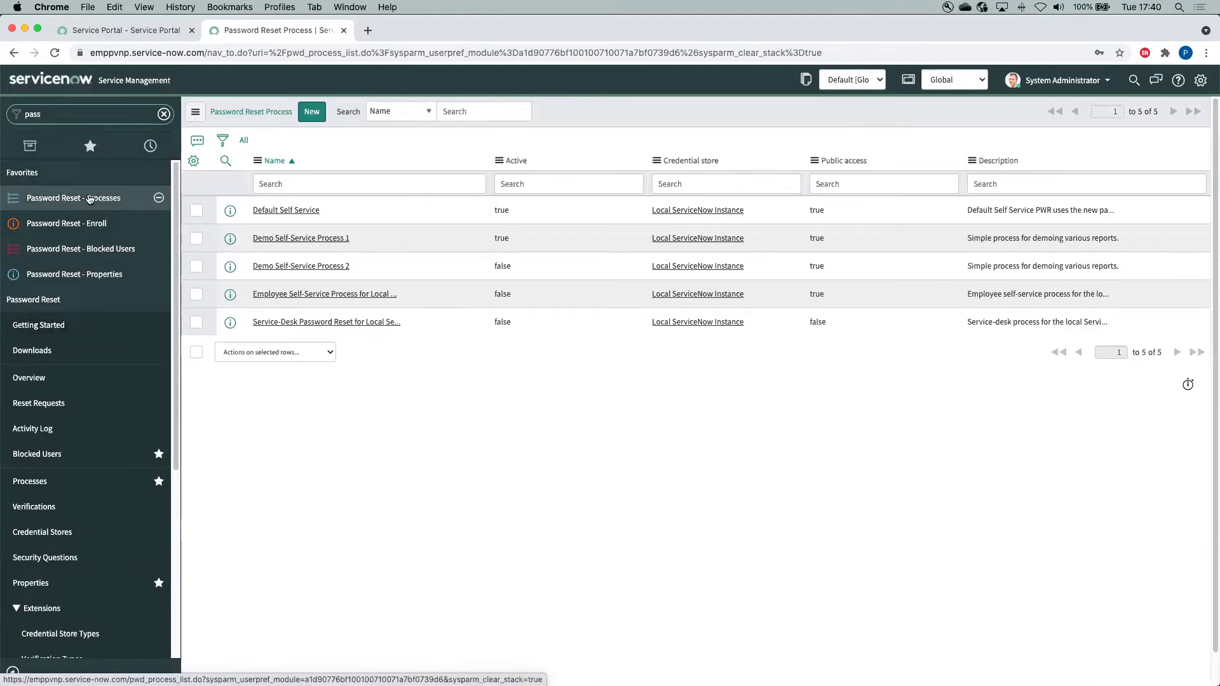
click(169, 202)
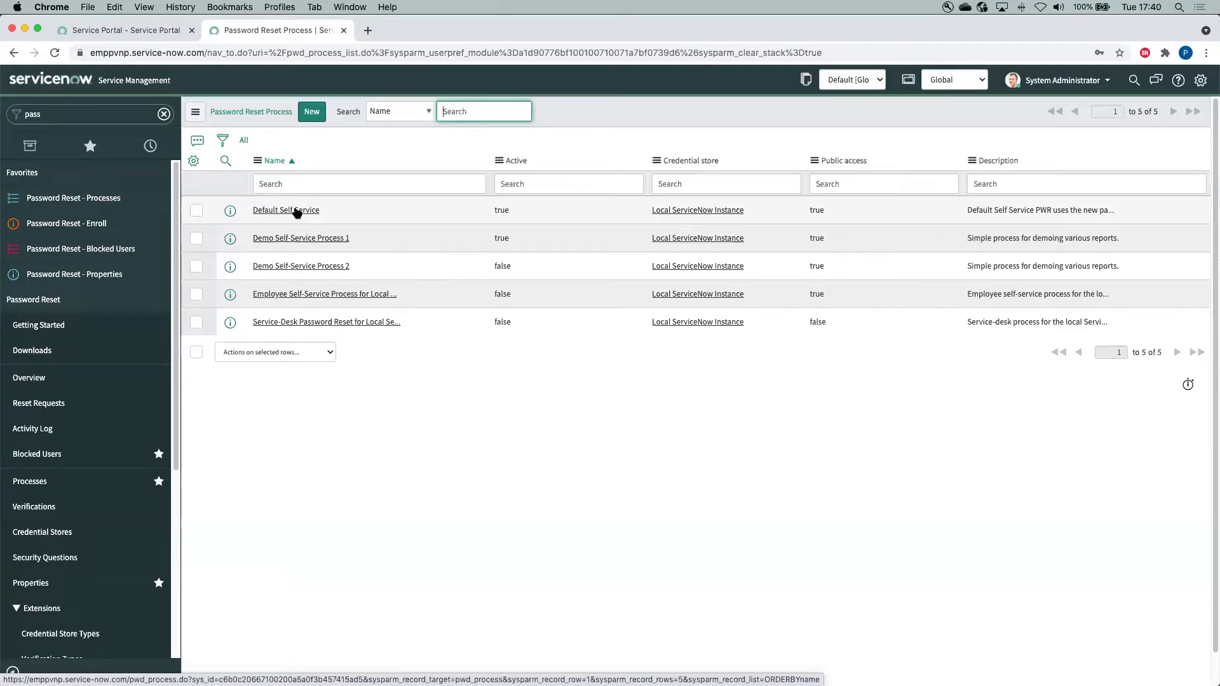
click(300, 217)
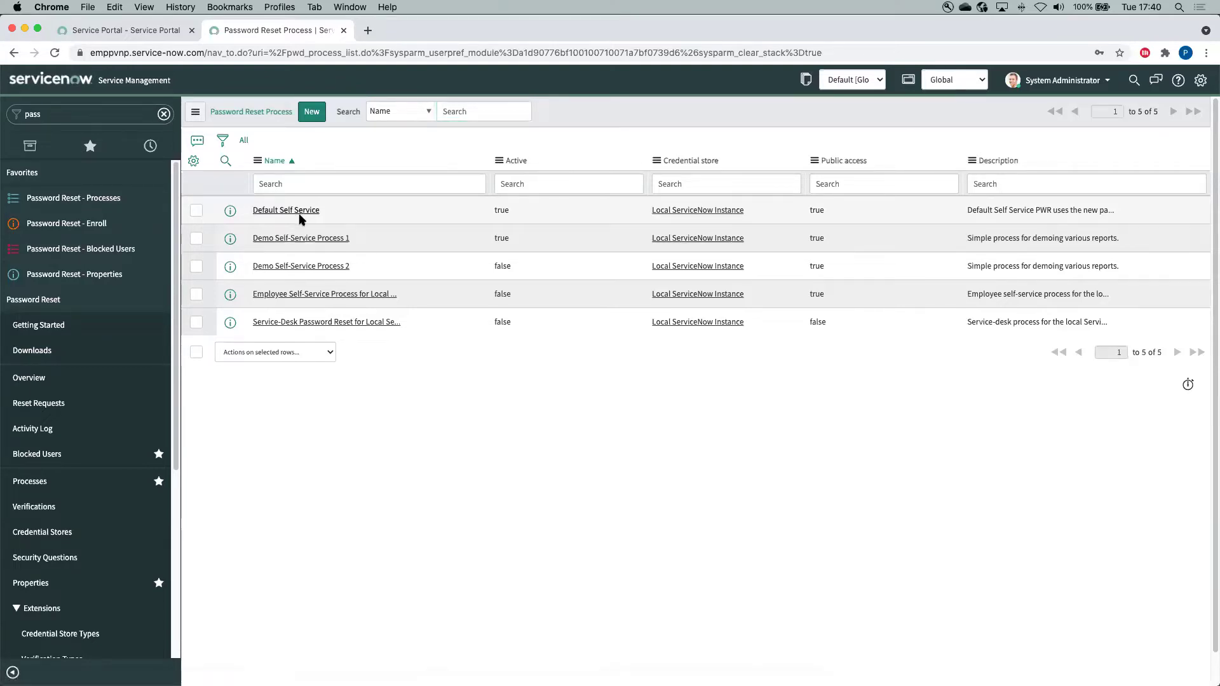
Open the Default Self Service process record and scroll down to its Verifications list
click(302, 215)
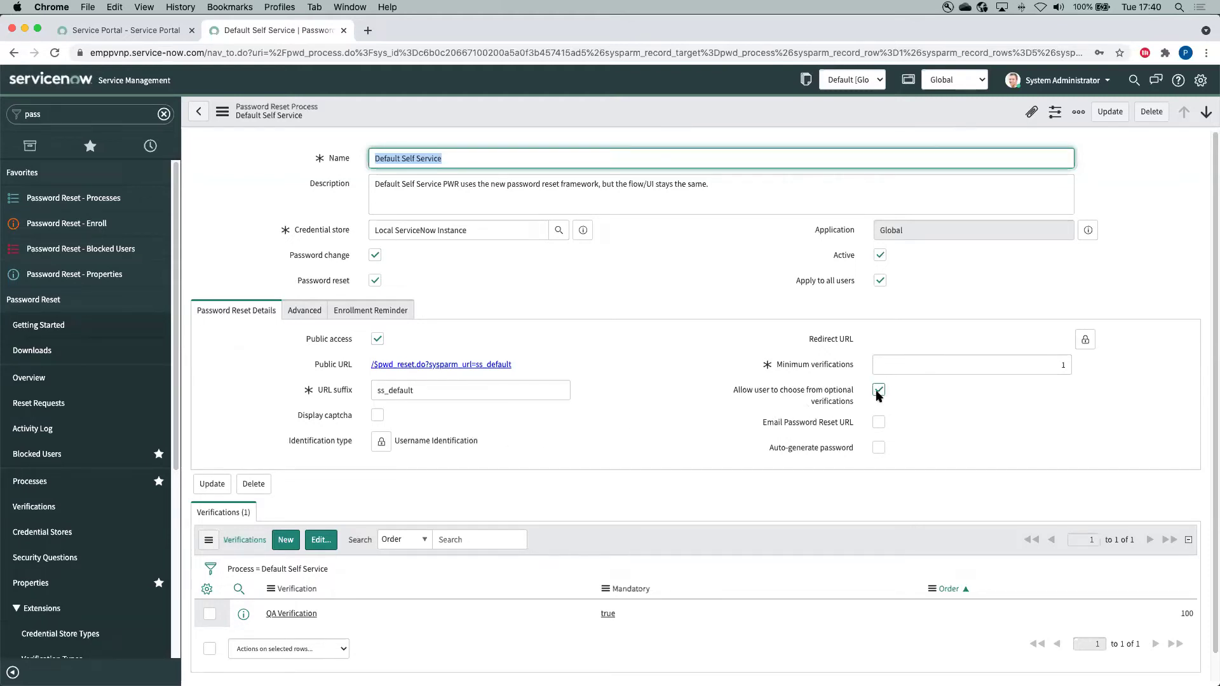
scroll(715, 411, down, 1)
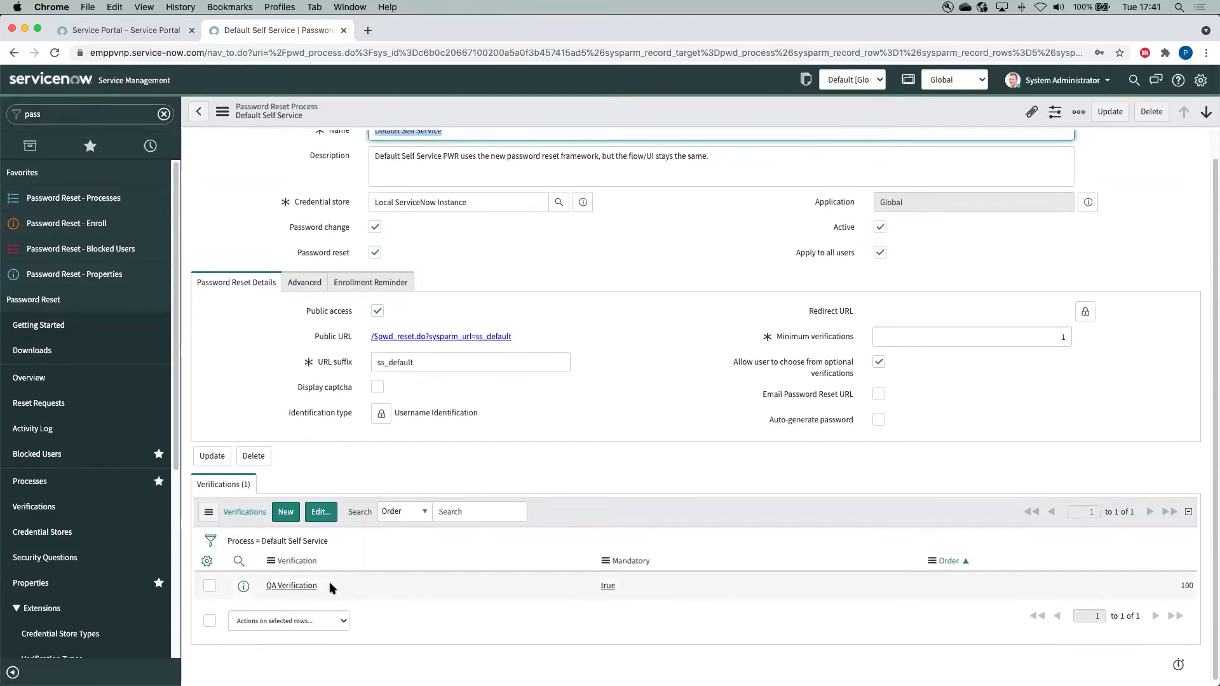
In Edit Members, add then remove Google Authenticator Verification, saving with only QA Verification
click(321, 516)
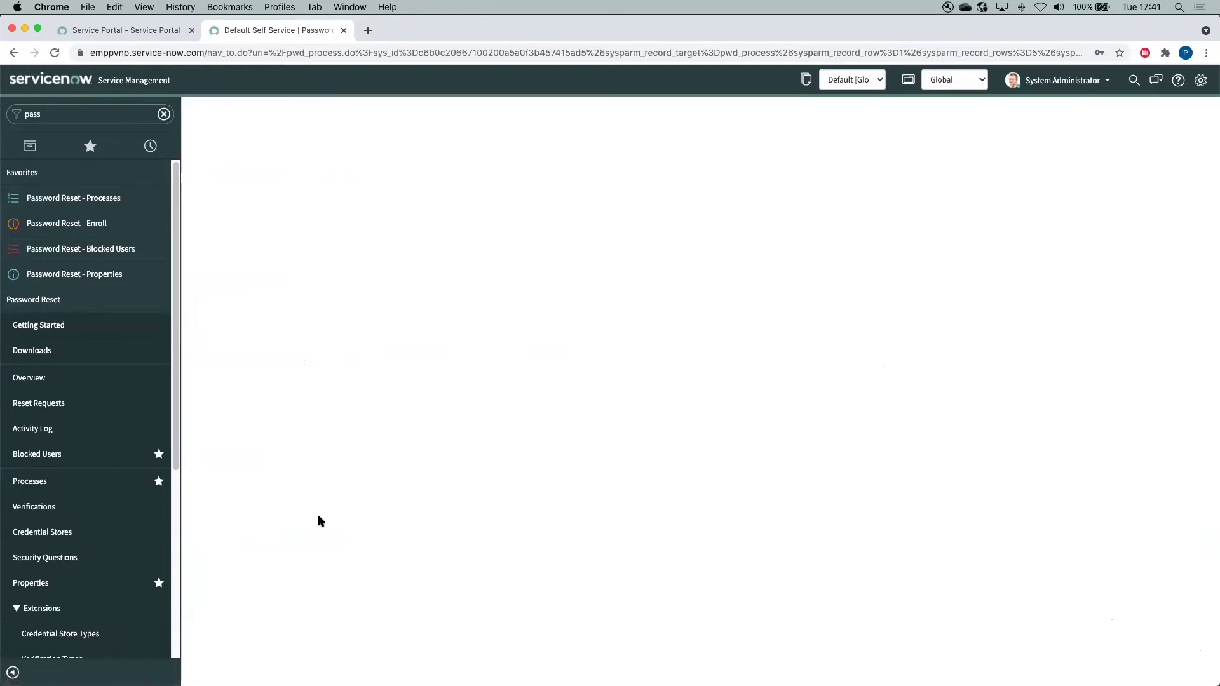
click(518, 290)
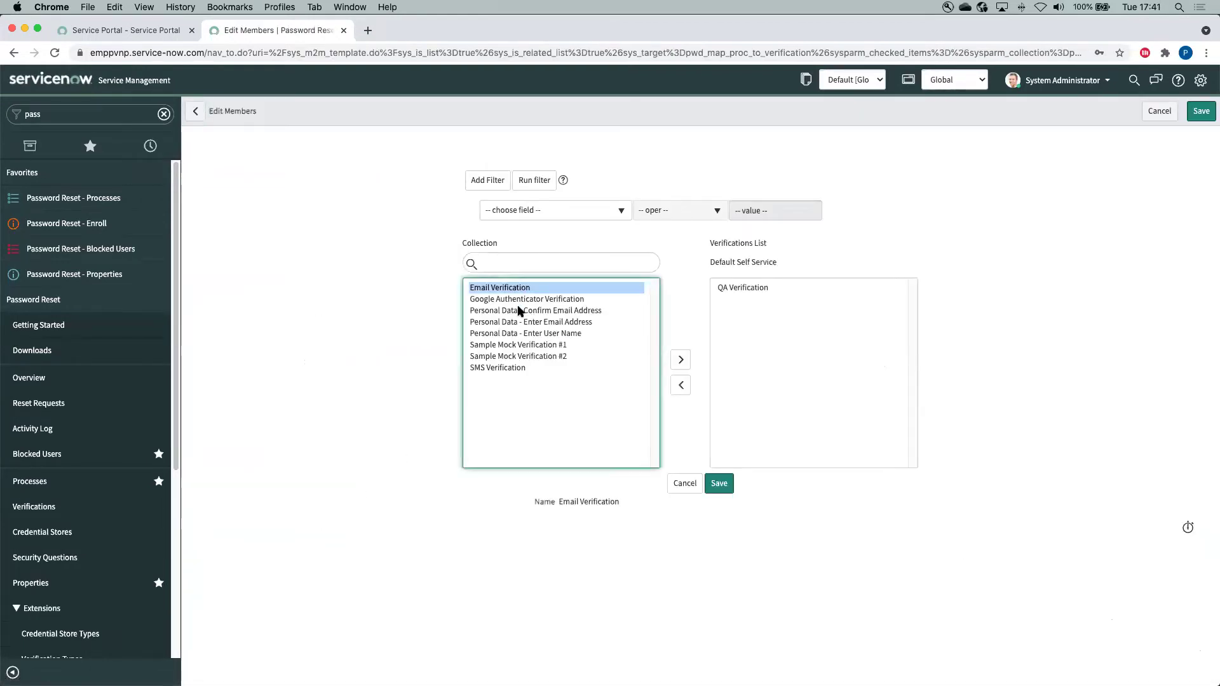
click(525, 299)
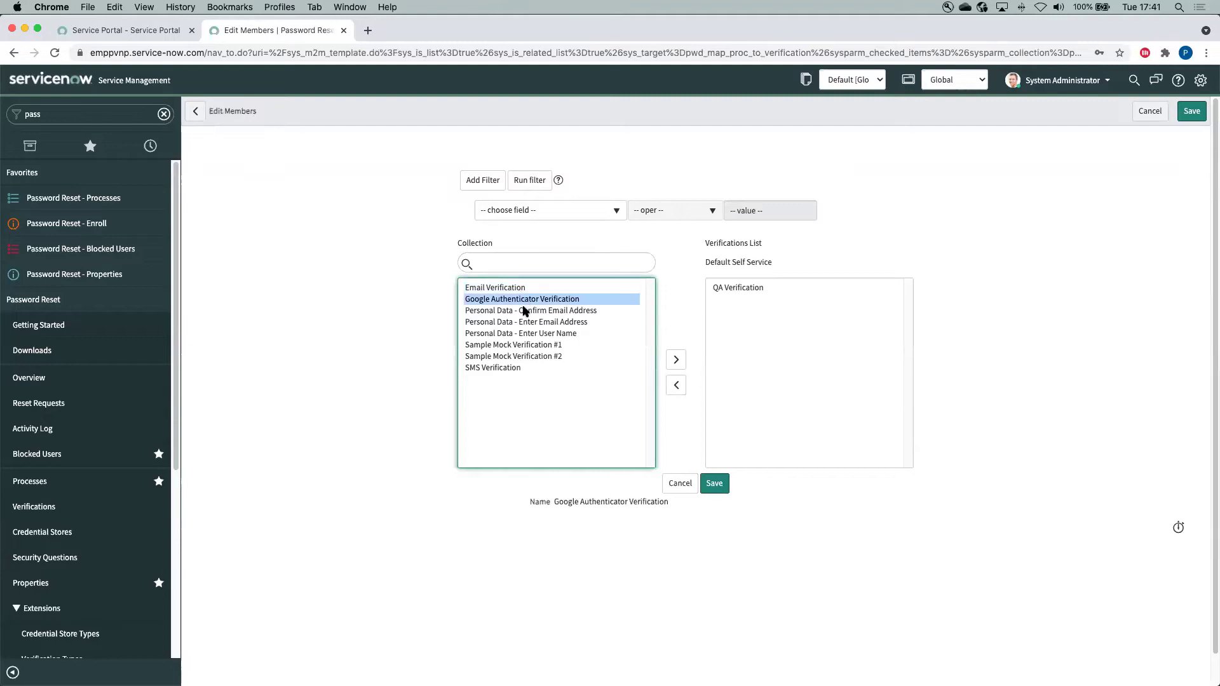
click(672, 360)
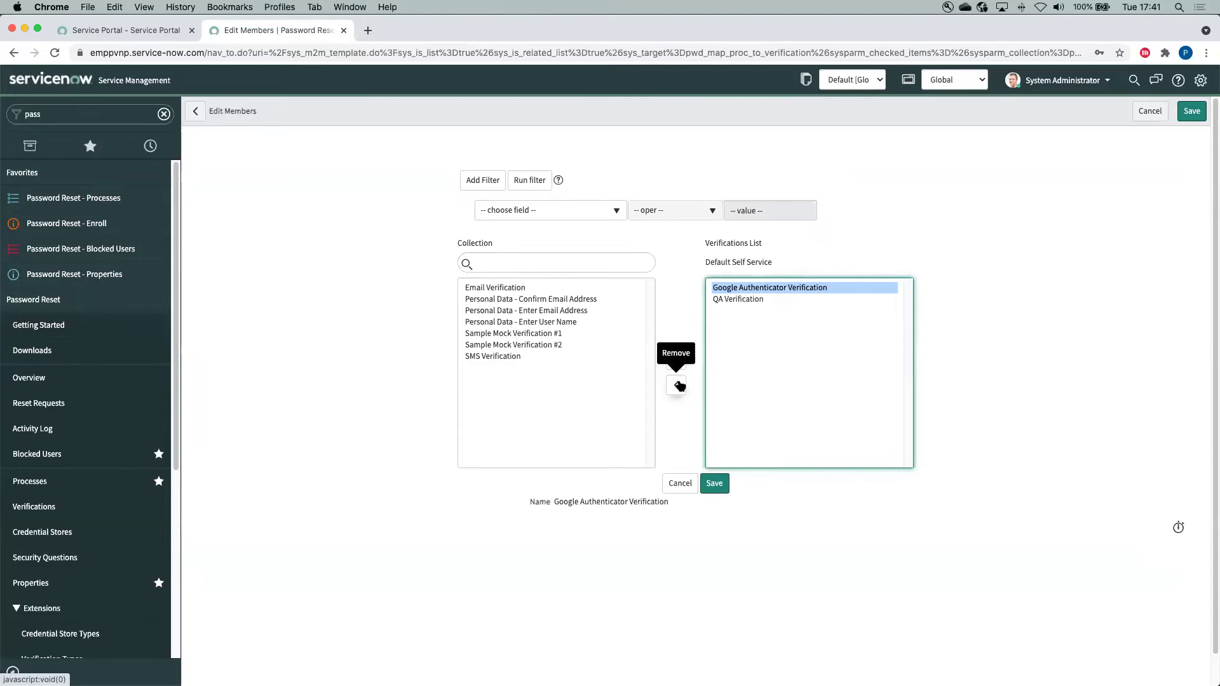
click(676, 385)
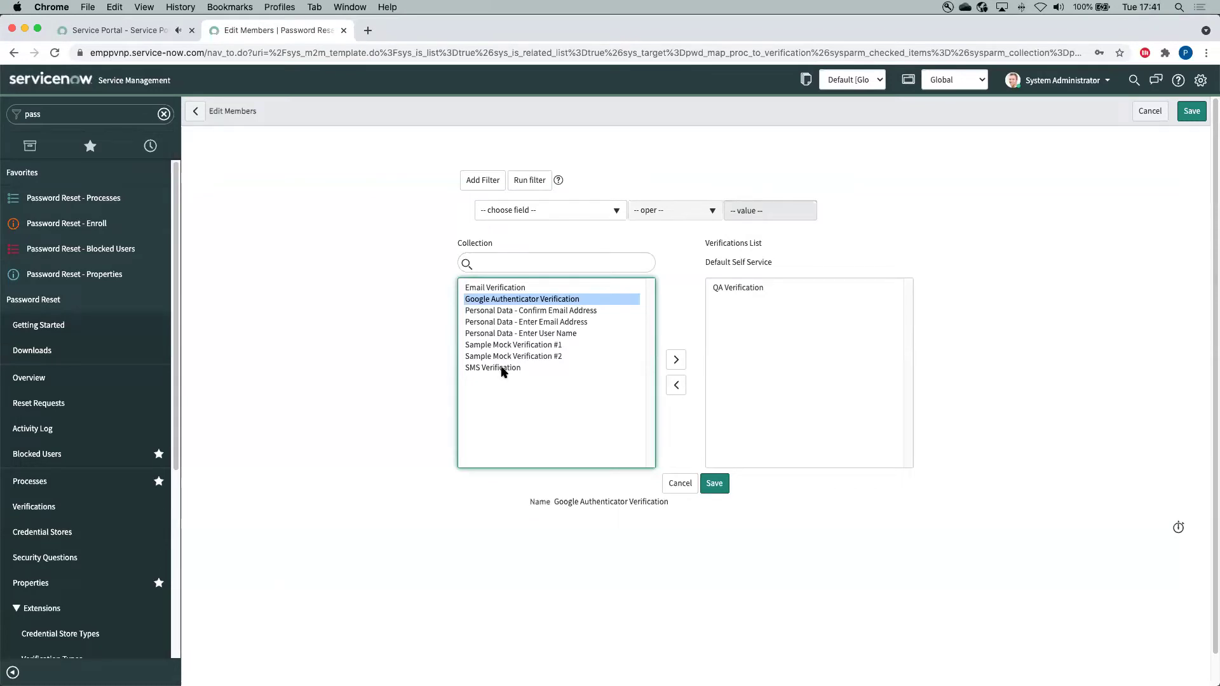
click(718, 485)
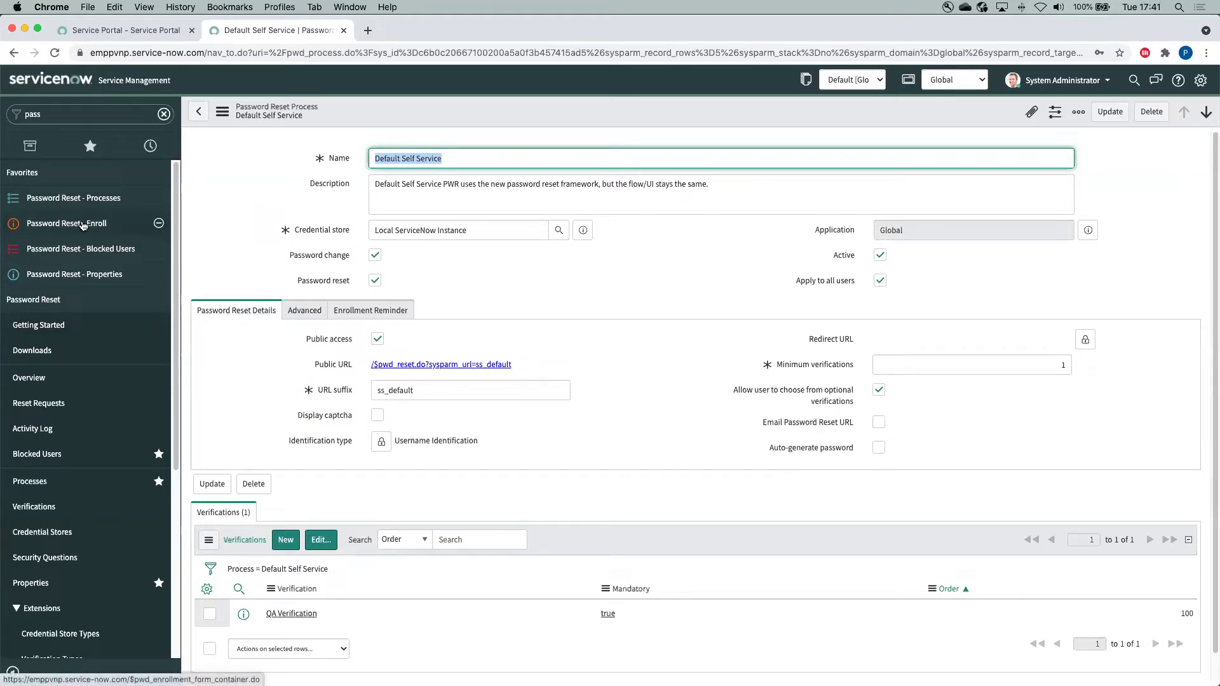
Impersonate the employee account and open the password reset enrollment form via the 'en' filter
click(1096, 81)
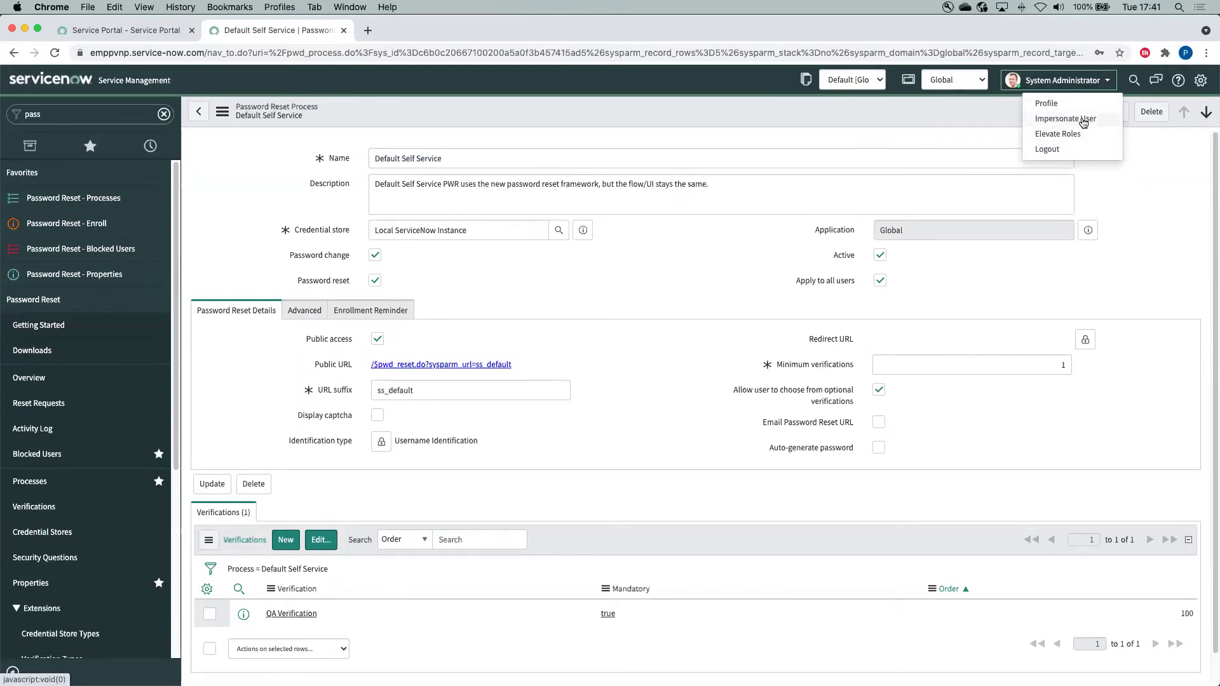
click(1083, 121)
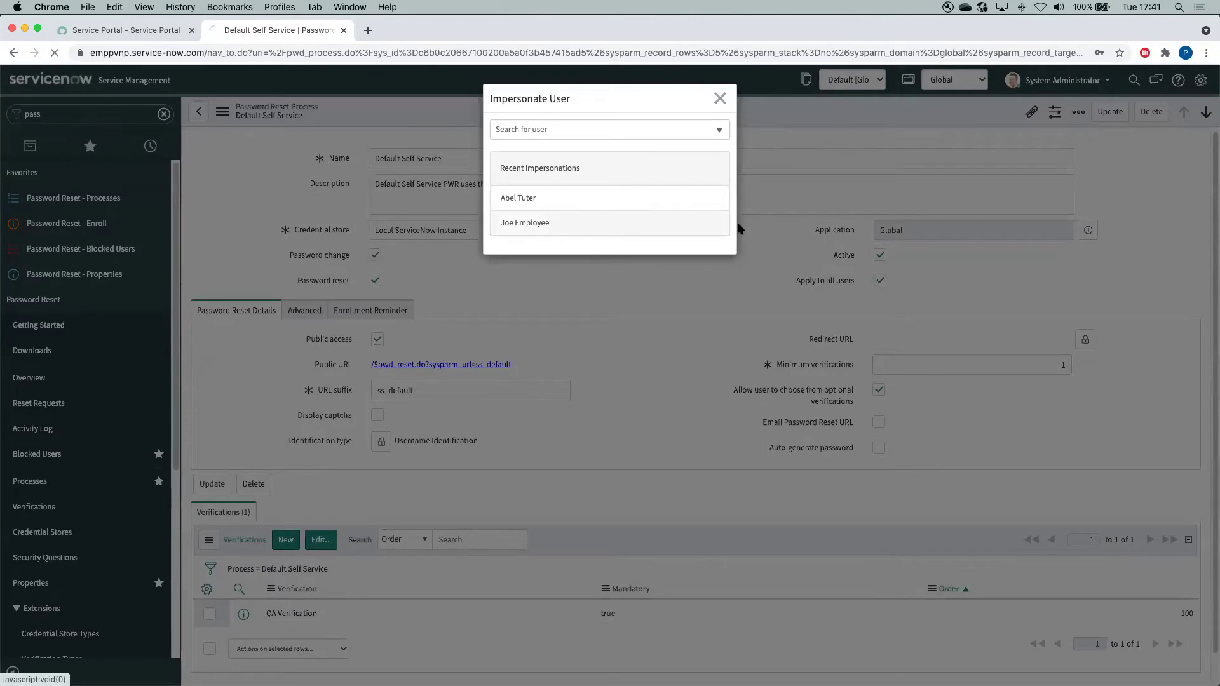
click(723, 230)
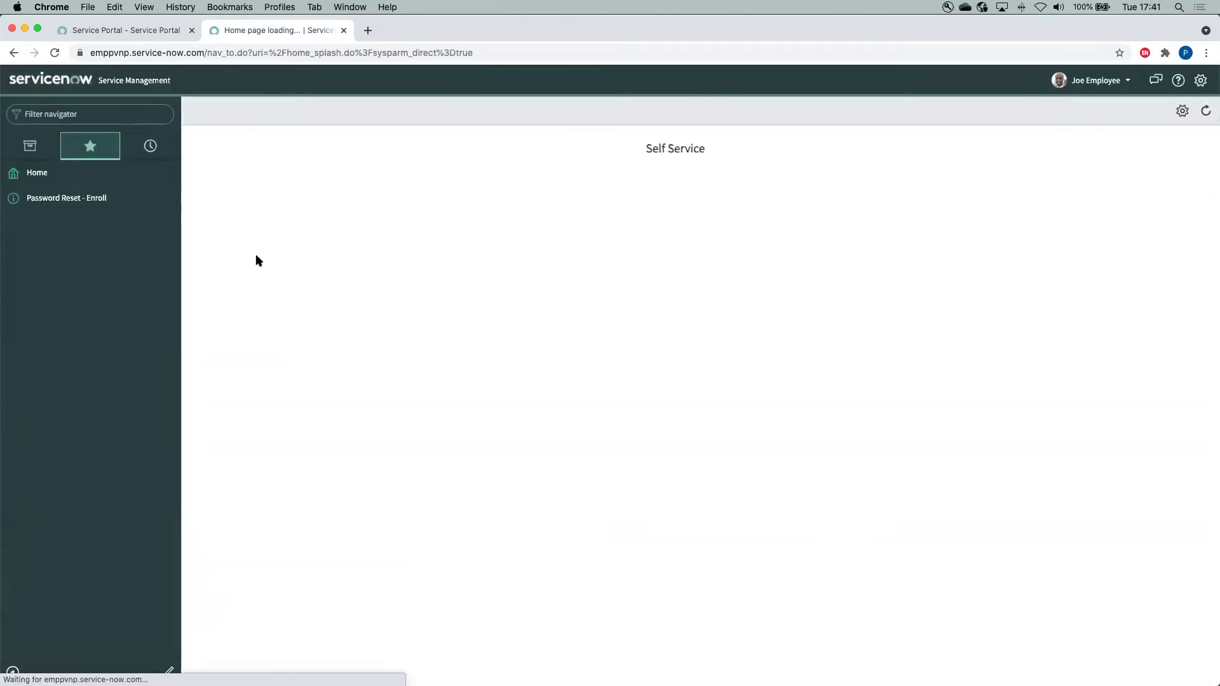
click(96, 115)
text(en)
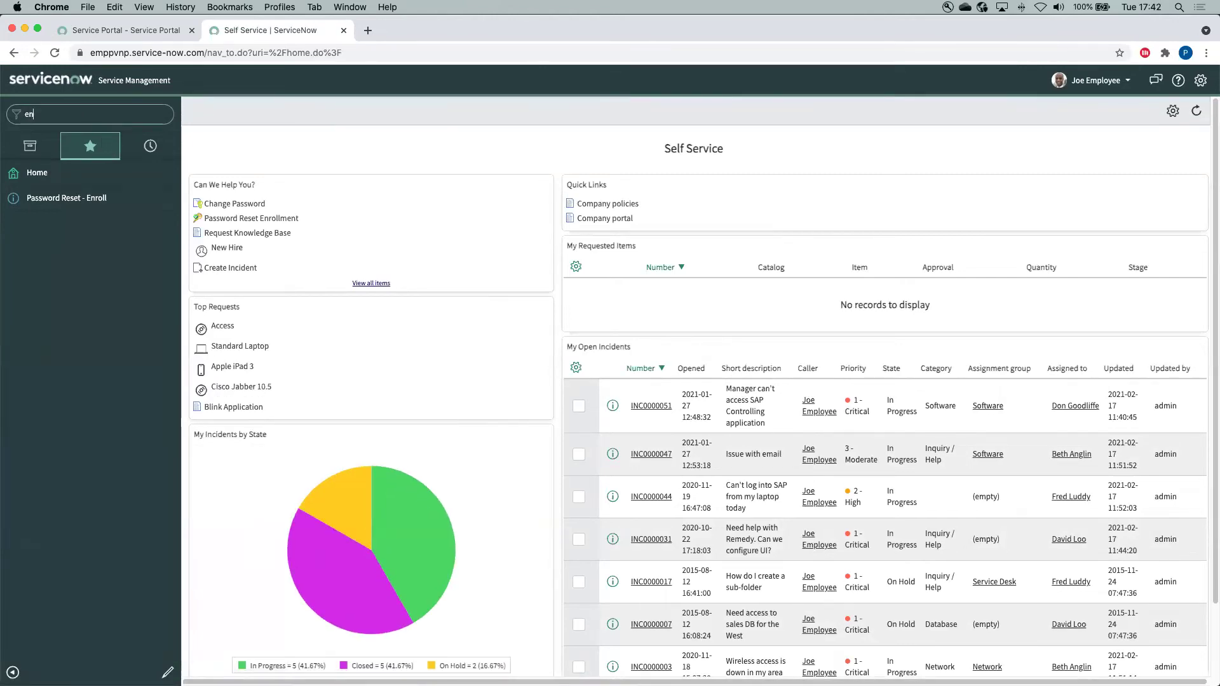
click(98, 199)
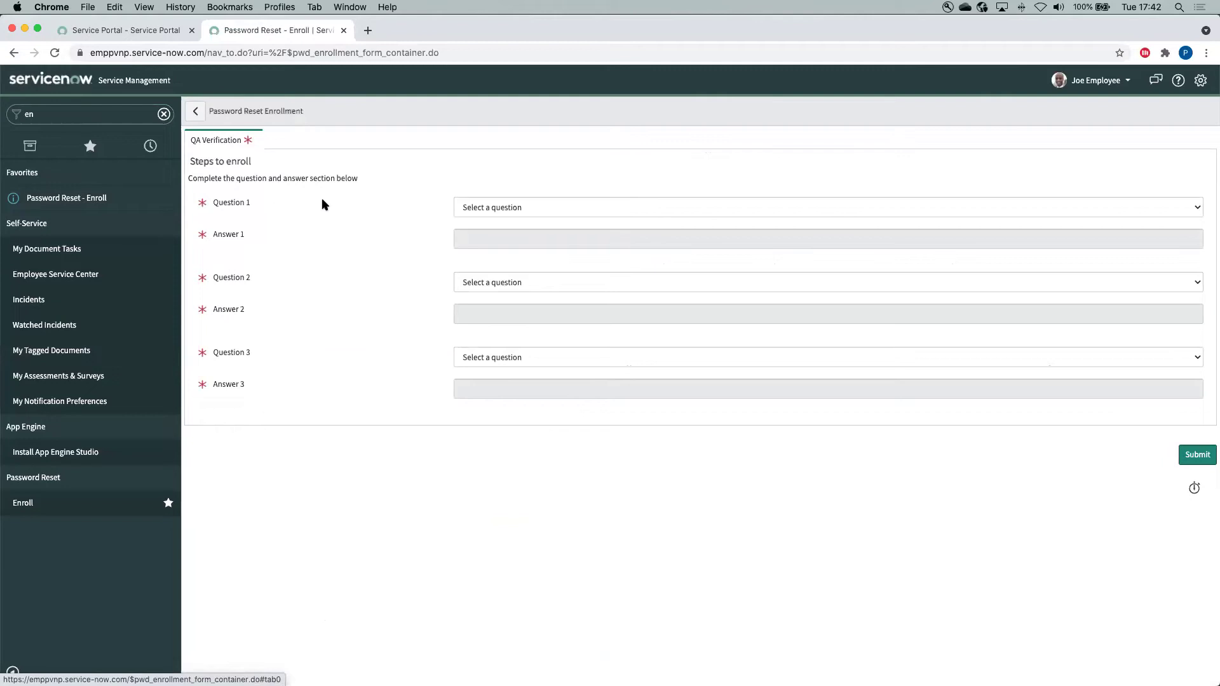
Set Question 1 to the SSN question and Question 2 to the first car question, with answers
click(520, 206)
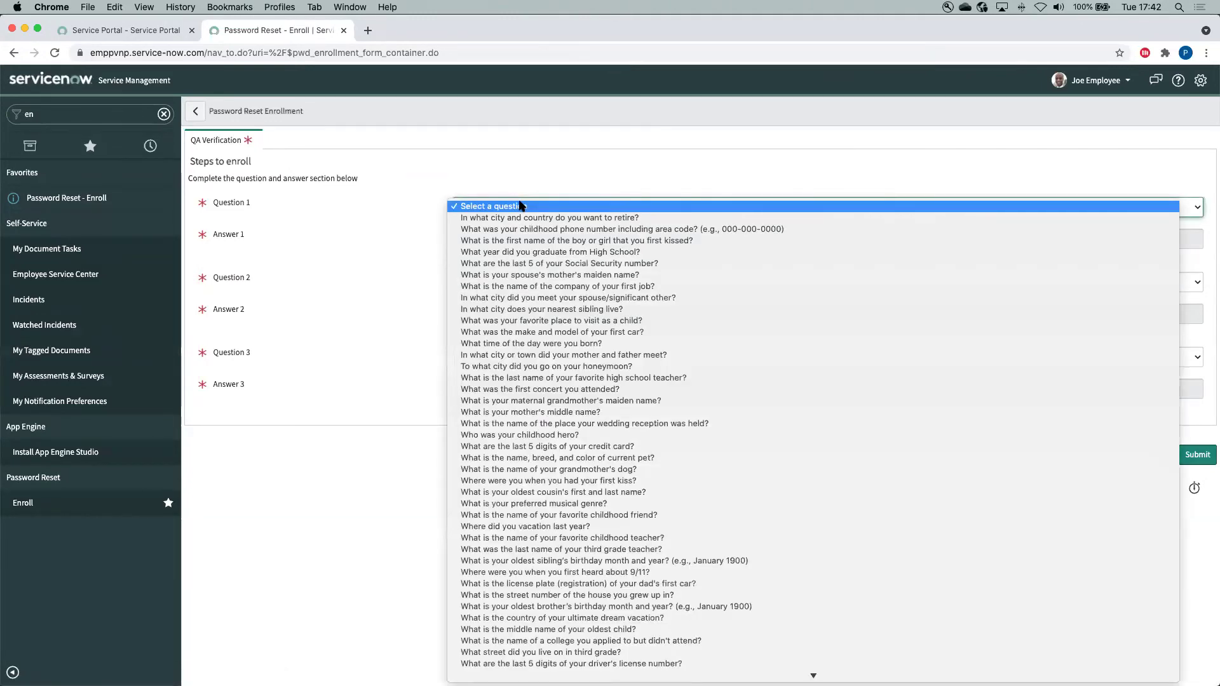
click(569, 265)
click(565, 237)
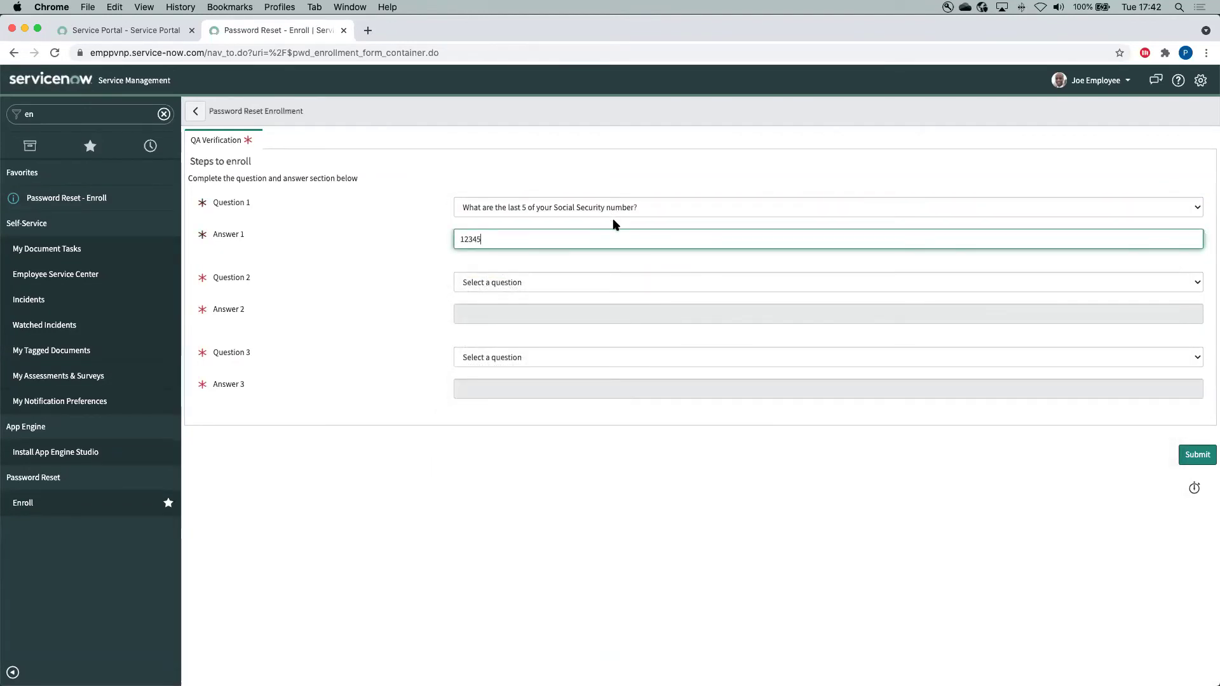
click(578, 282)
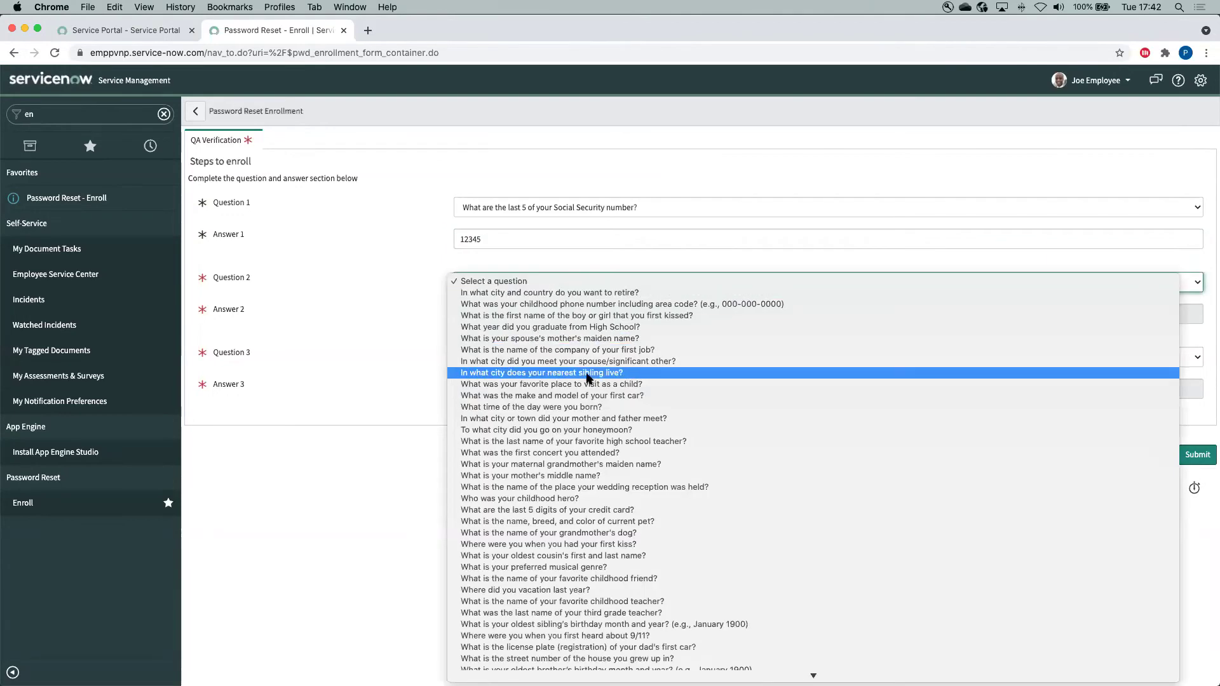
click(561, 395)
click(509, 310)
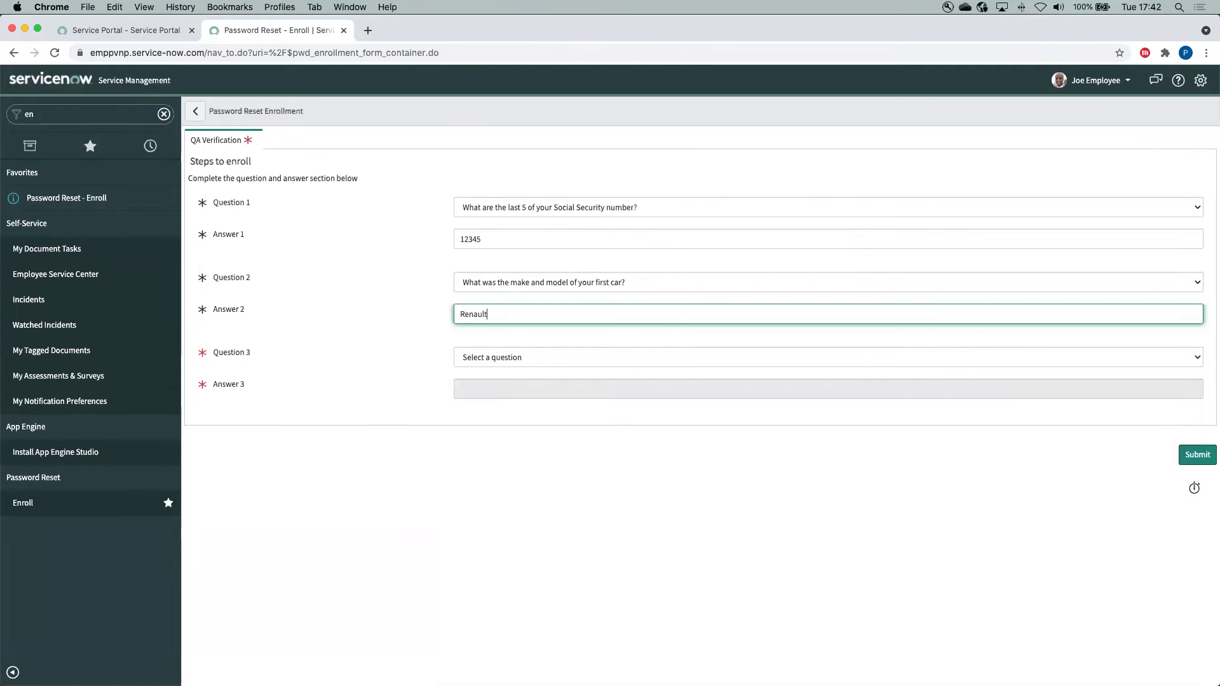
Choose and answer the childhood hero question for Question 3, then submit the enrollment
click(514, 356)
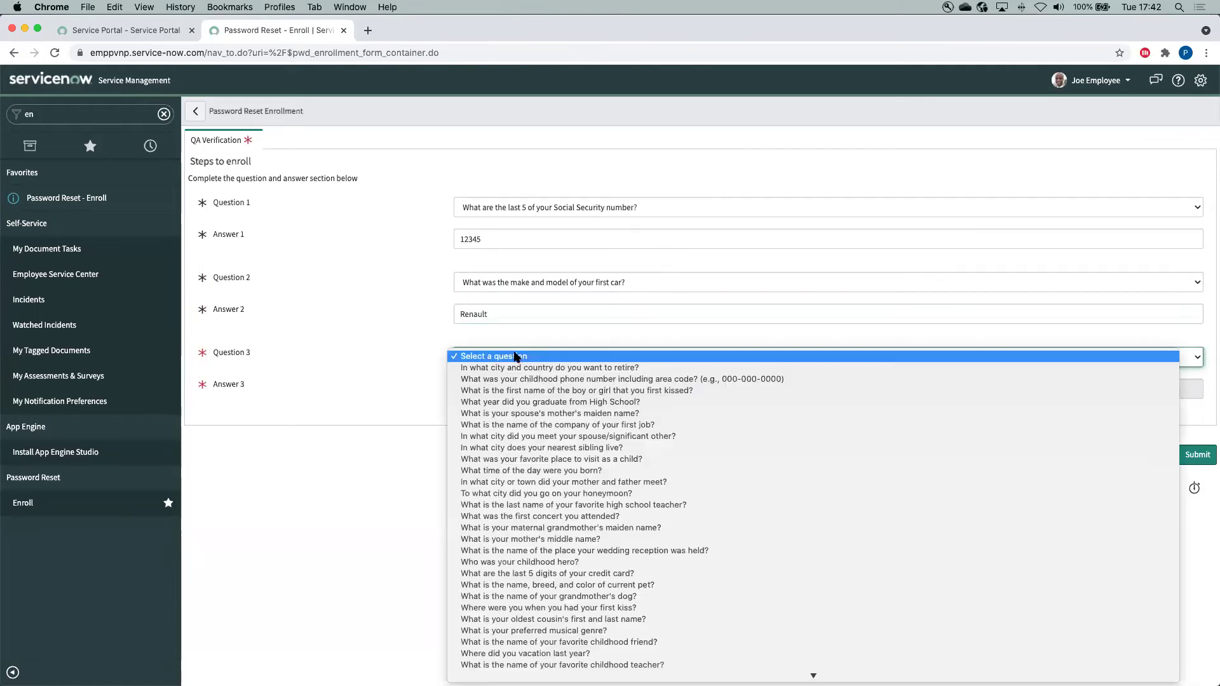
click(554, 562)
click(508, 390)
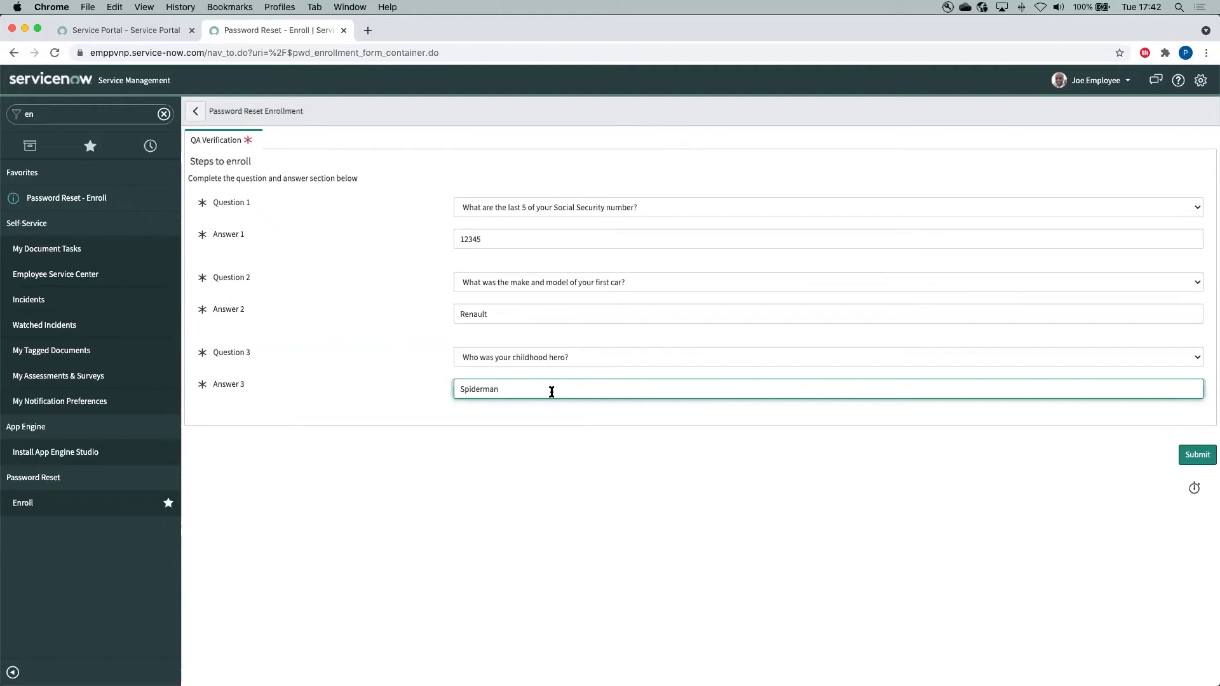
click(1193, 453)
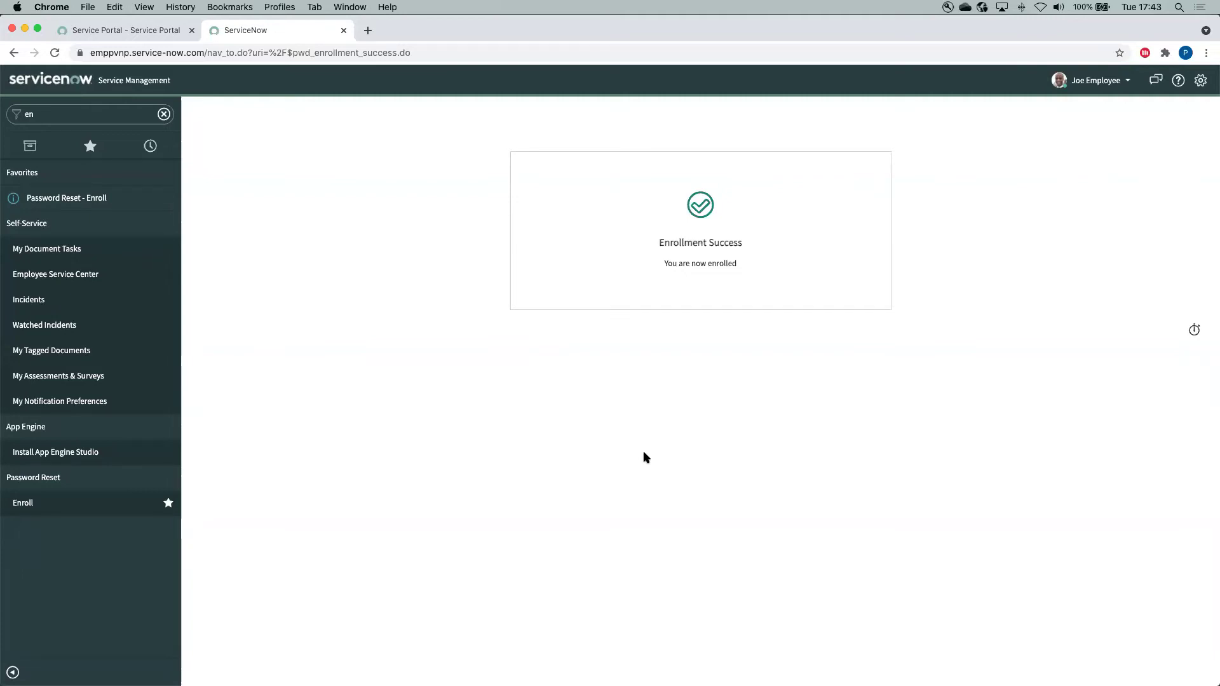
End the impersonation and return to the administrator account
click(1096, 80)
click(1105, 134)
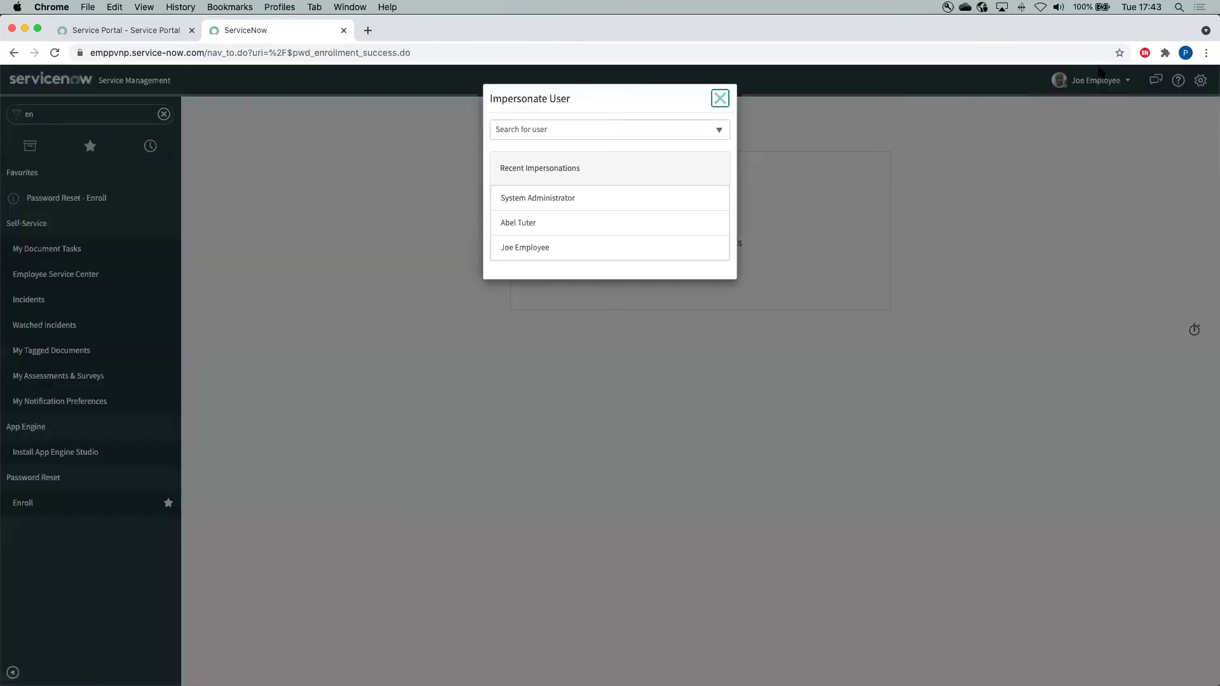
click(720, 98)
click(1096, 80)
click(1105, 118)
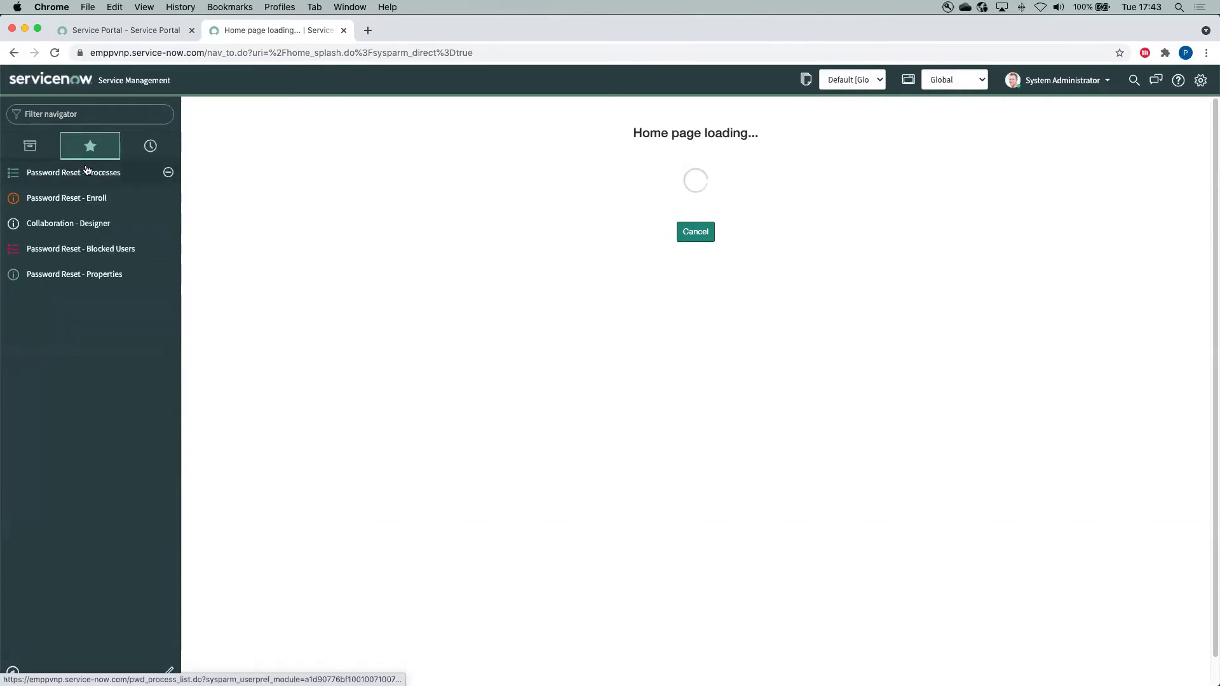
Open Virtual Agent Designer and search the topics for 'pass'
click(98, 226)
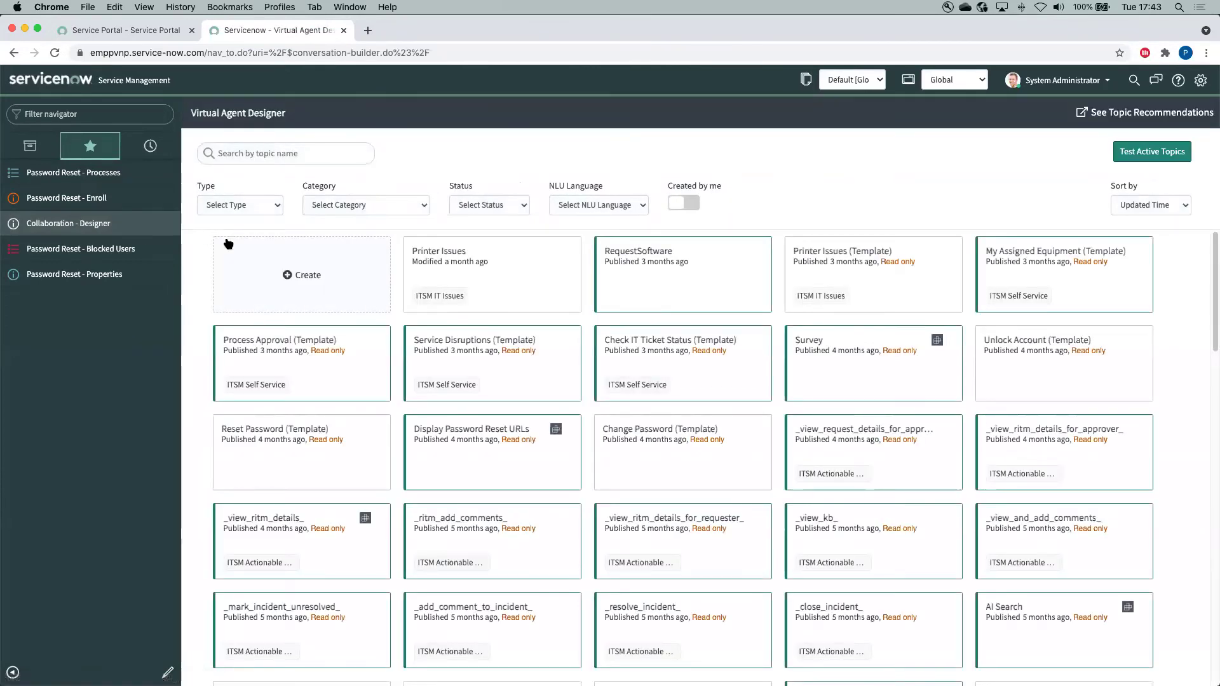
click(260, 156)
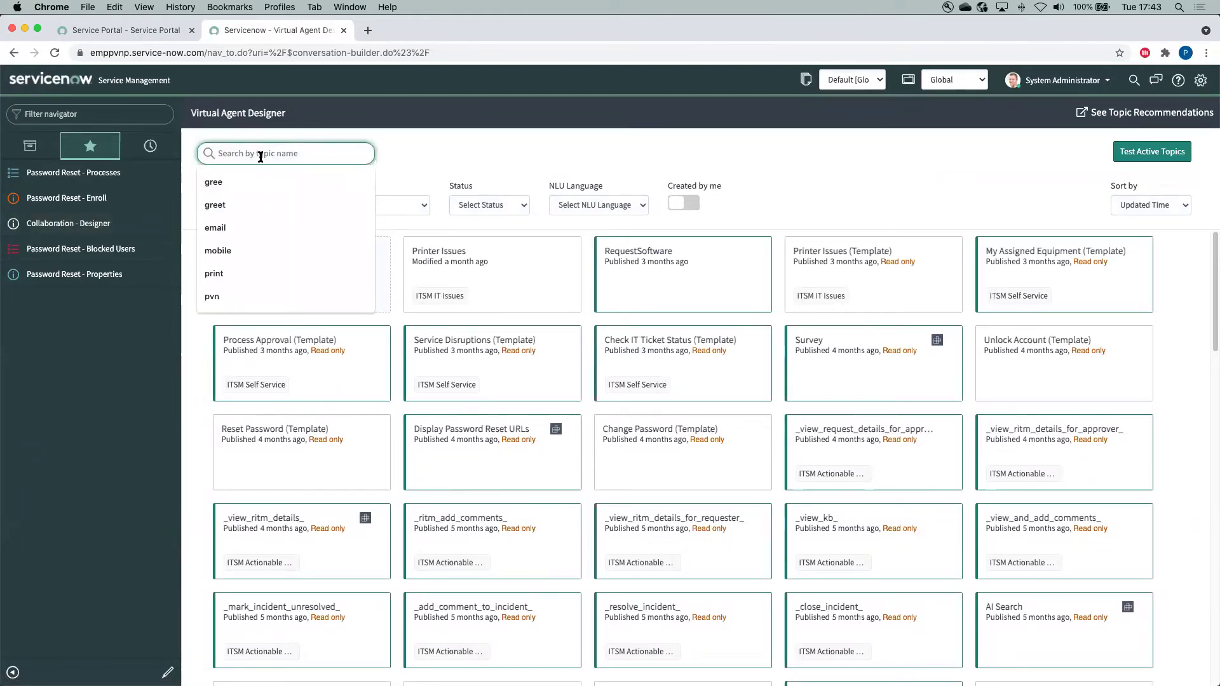
text(pass)
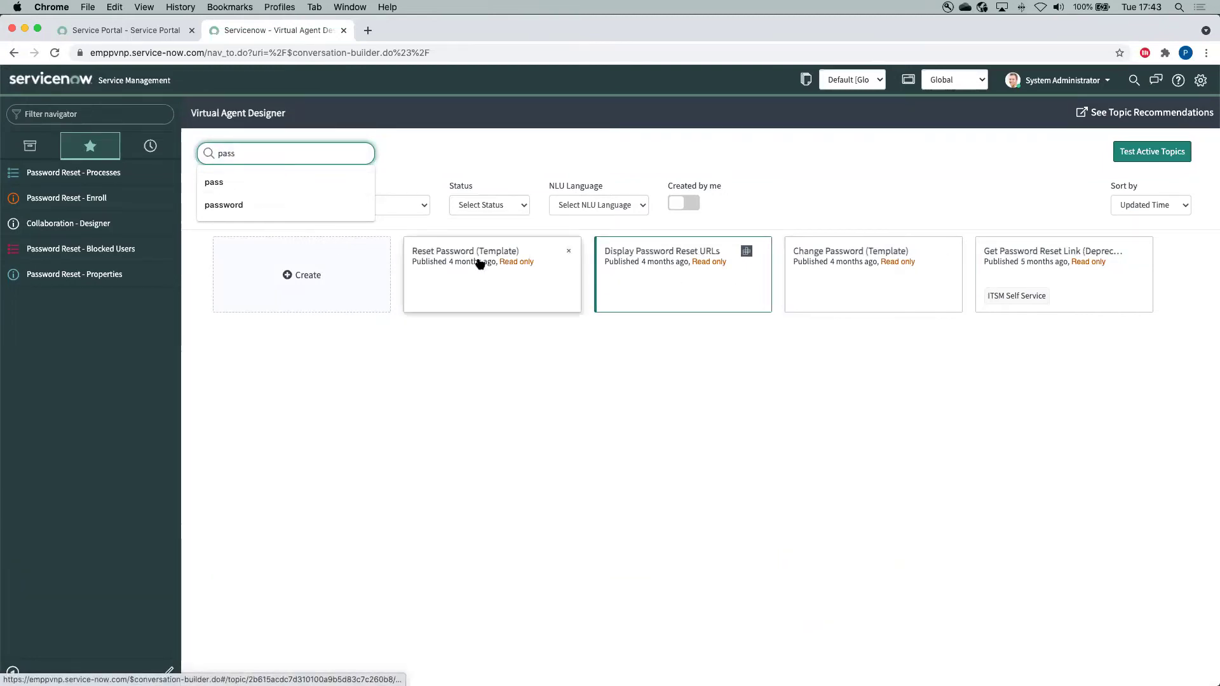
Duplicate the Reset Password (Template) topic under the name 'Reset Password' and save it
click(478, 261)
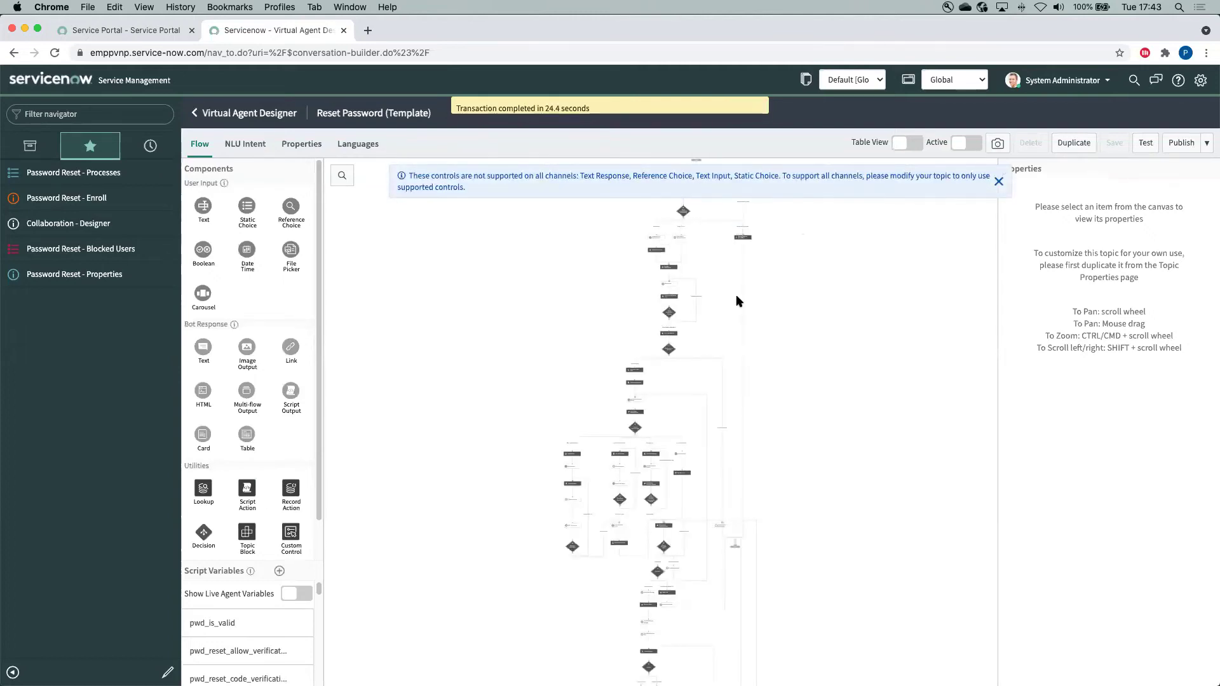
click(1072, 144)
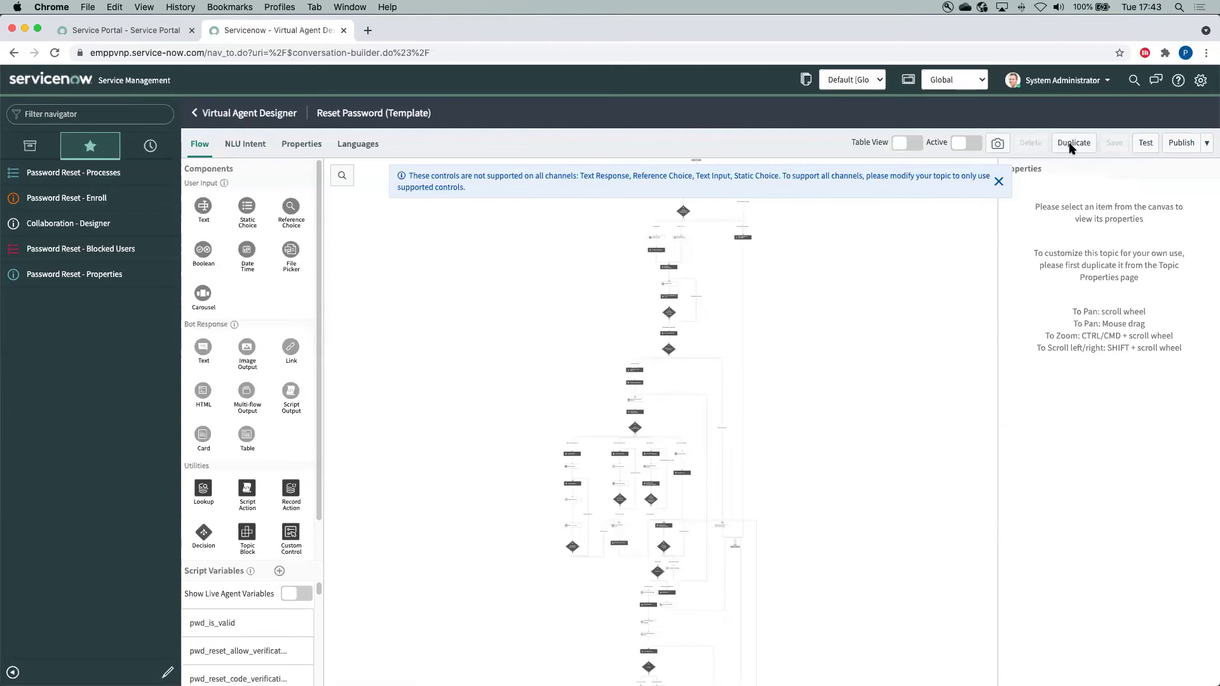
click(745, 271)
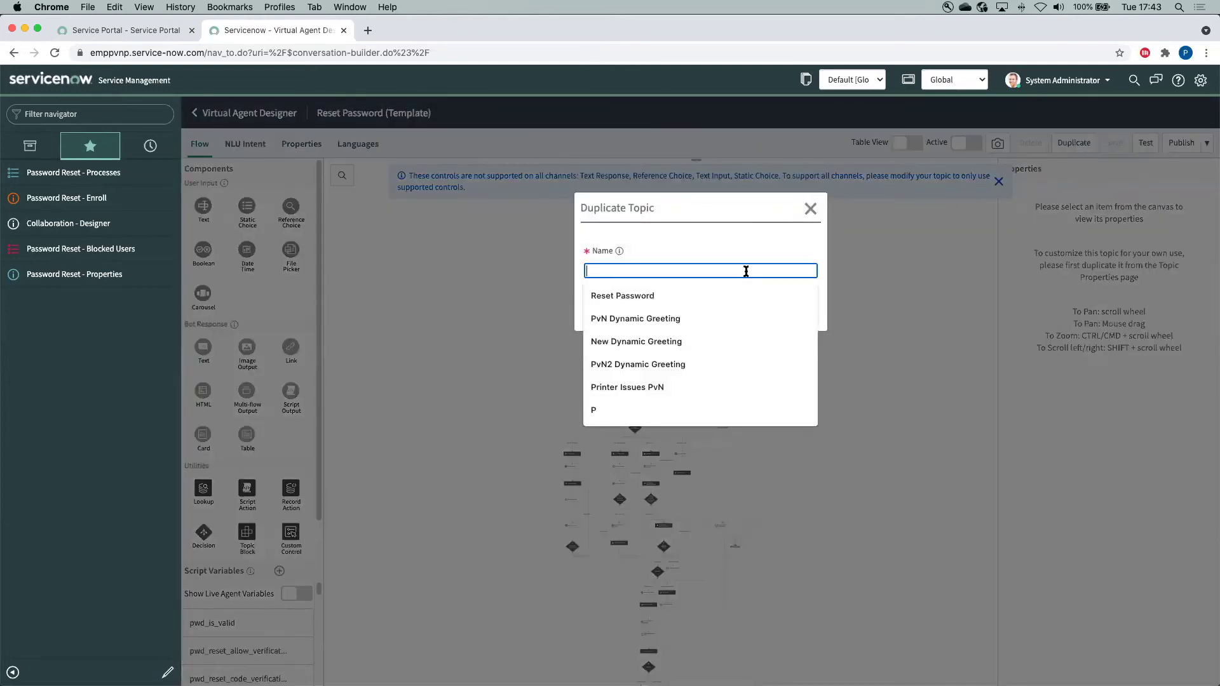
text(Rest)
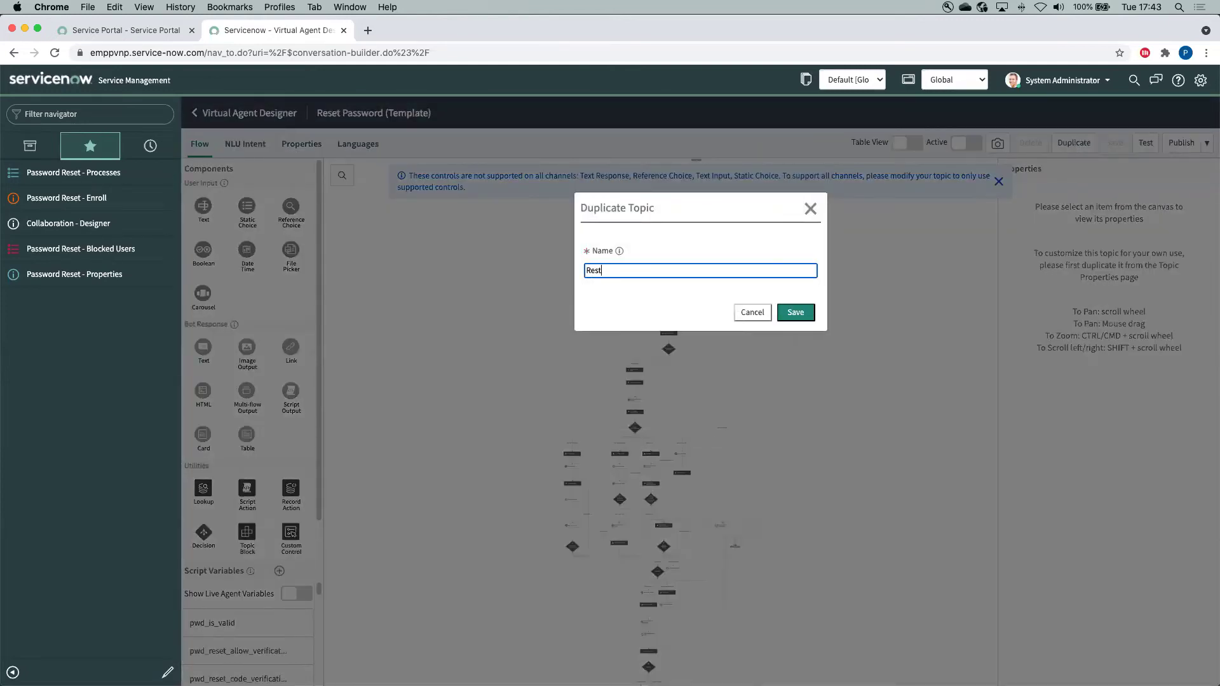
key(BackSpace)
key(BackSpace)
text(e)
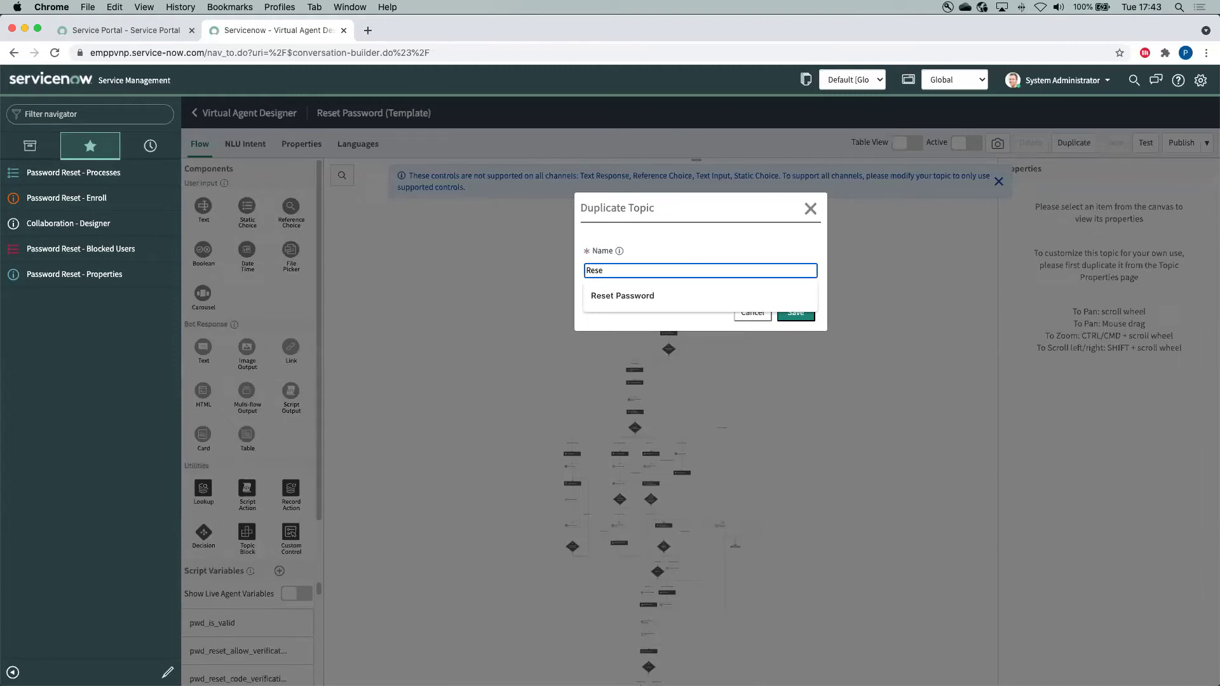
click(749, 297)
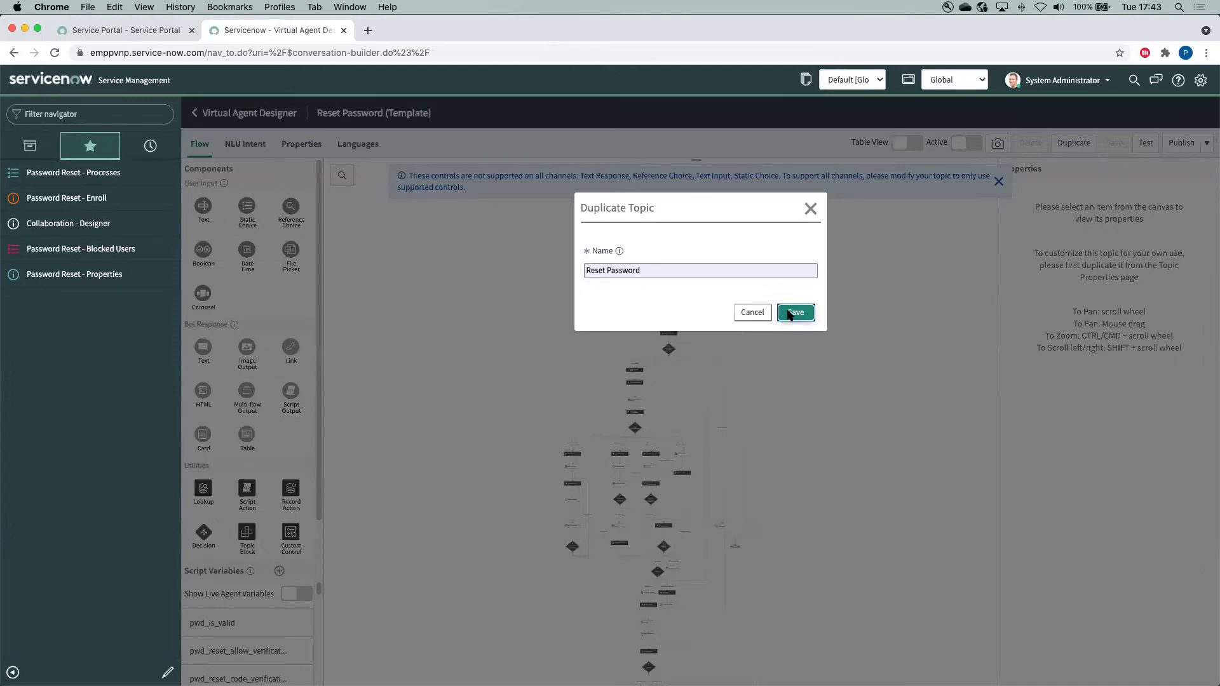
click(791, 312)
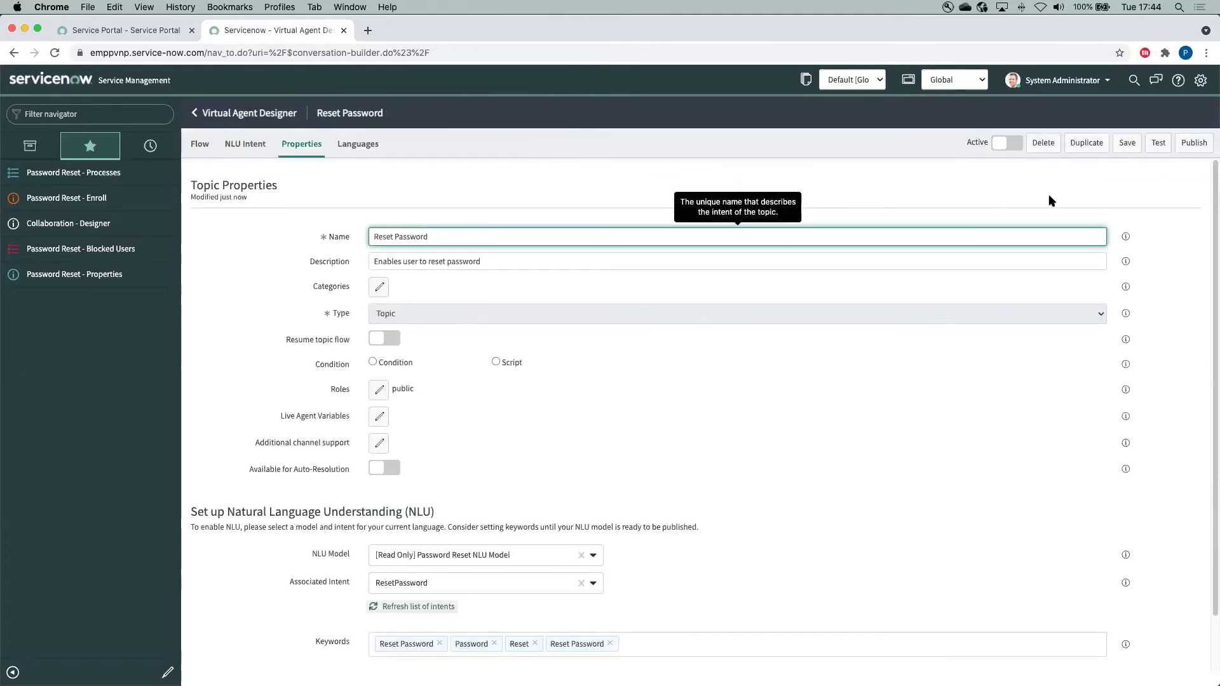
Publish the Reset Password topic and show its conversation flow
click(1198, 144)
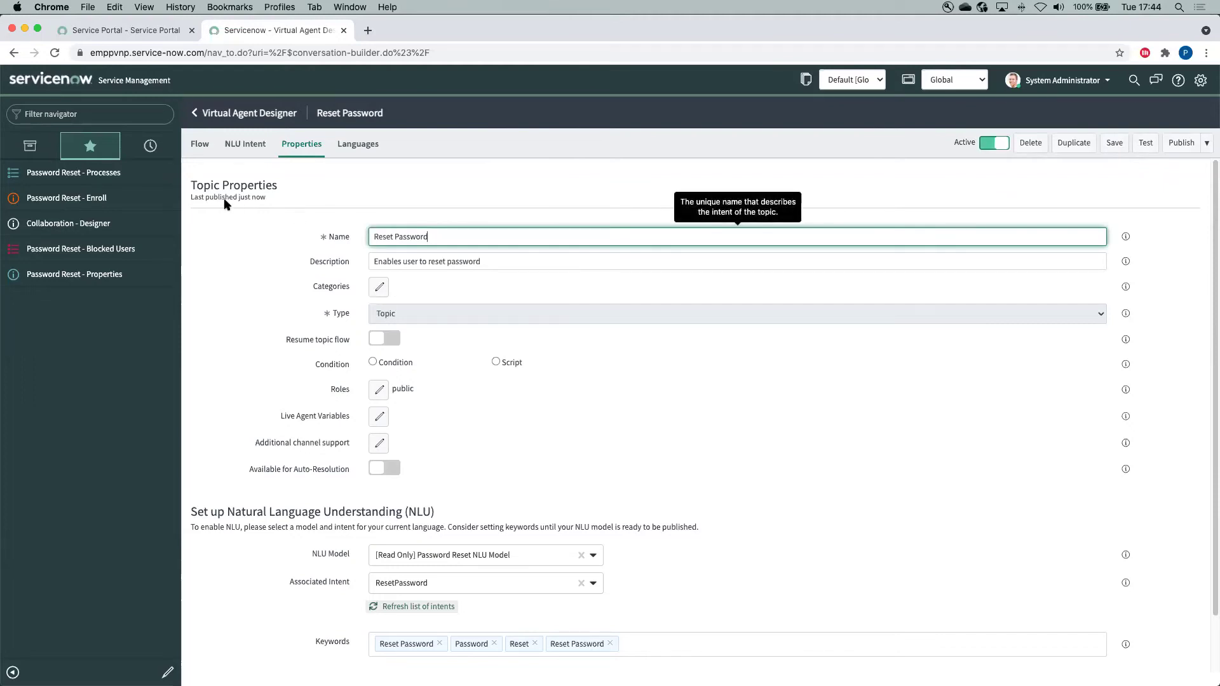
click(198, 144)
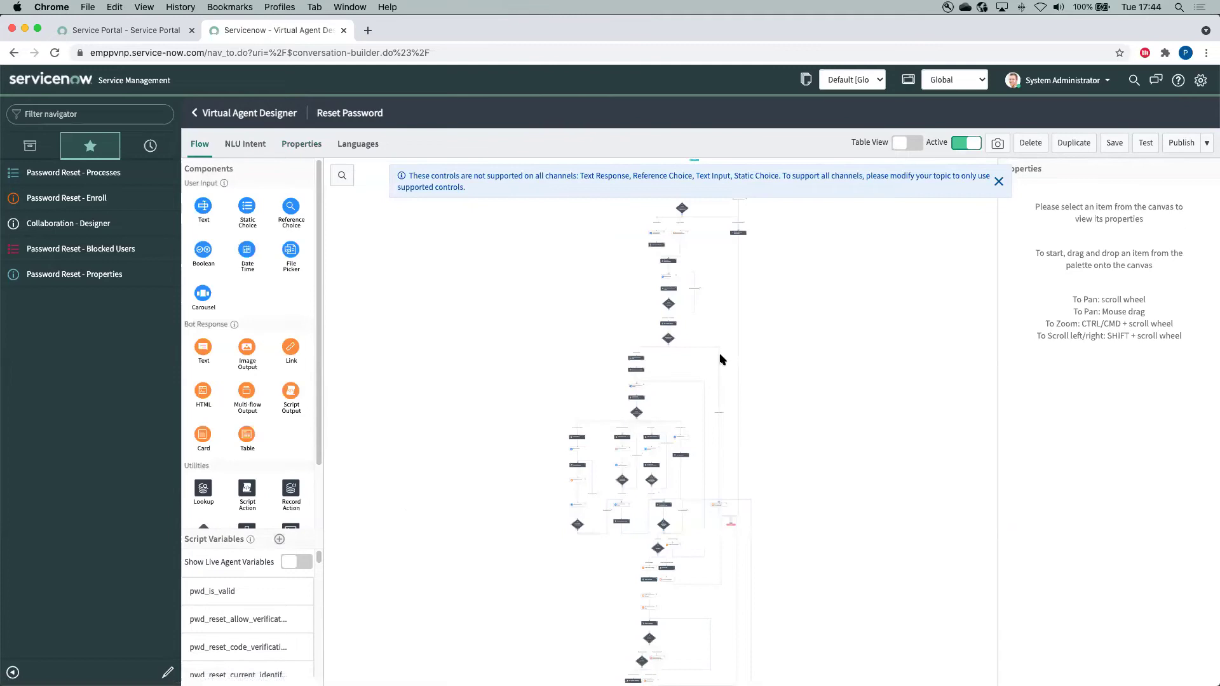
Close the channel-support warning and zoom into the flow's verification and Decision branch
scroll(810, 407, down, 5)
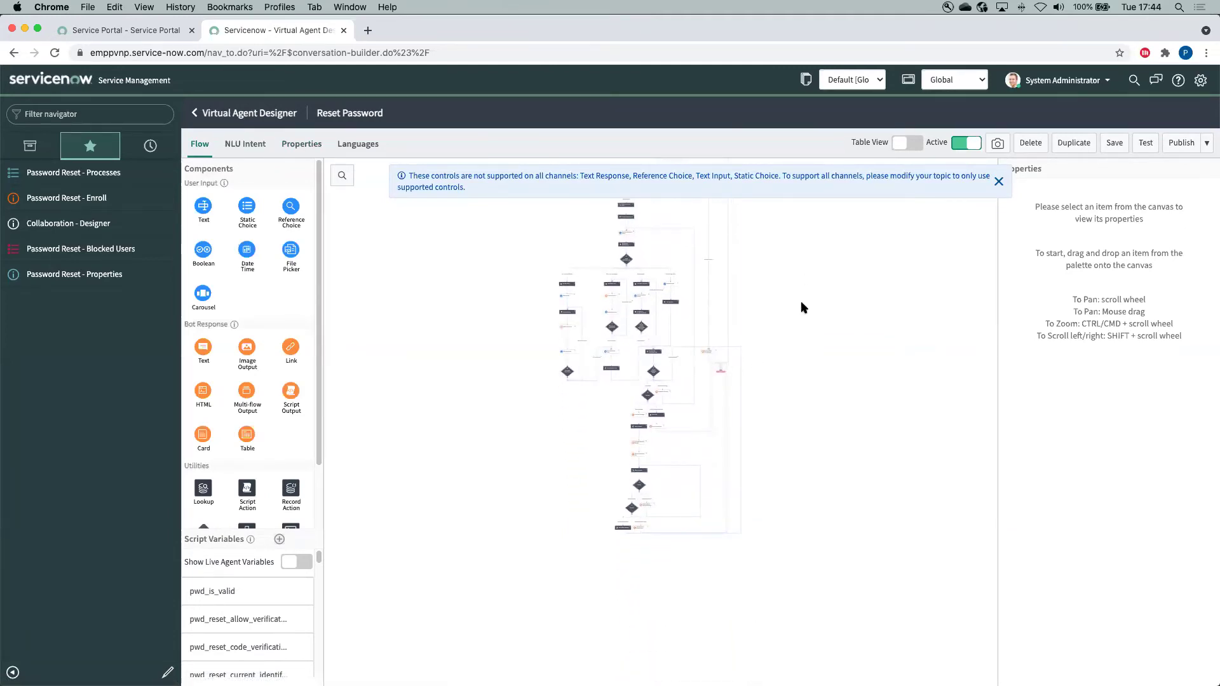
click(999, 182)
click(914, 176)
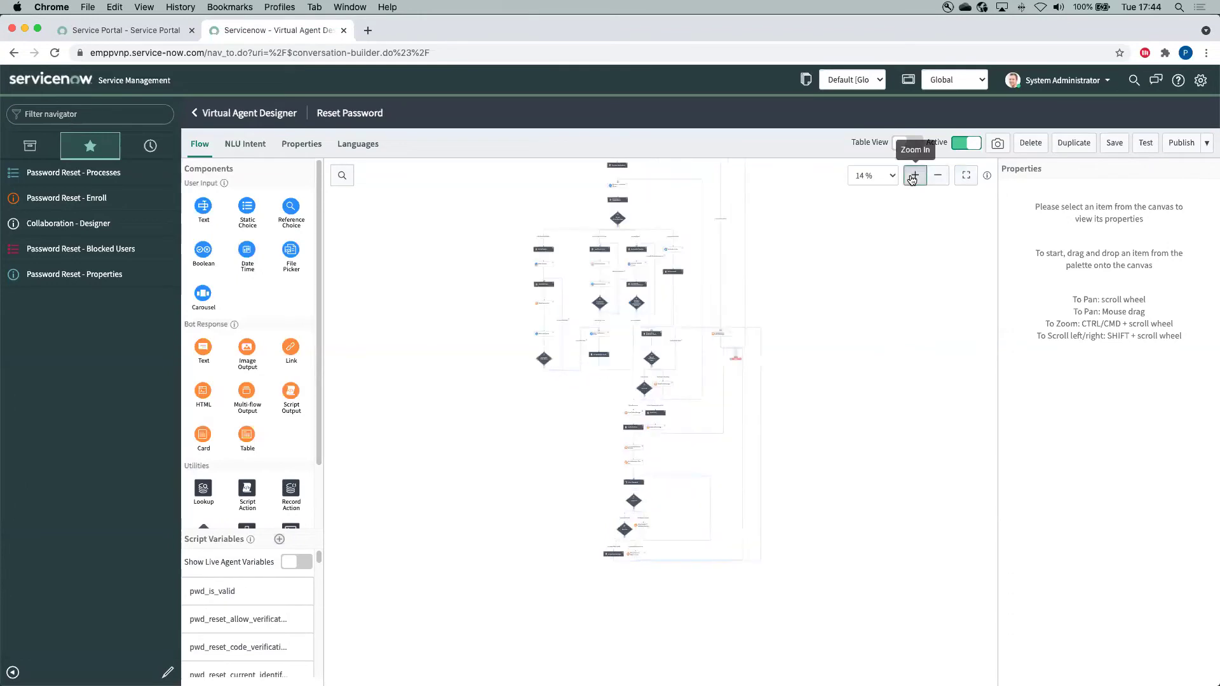
scroll(852, 441, up, 3)
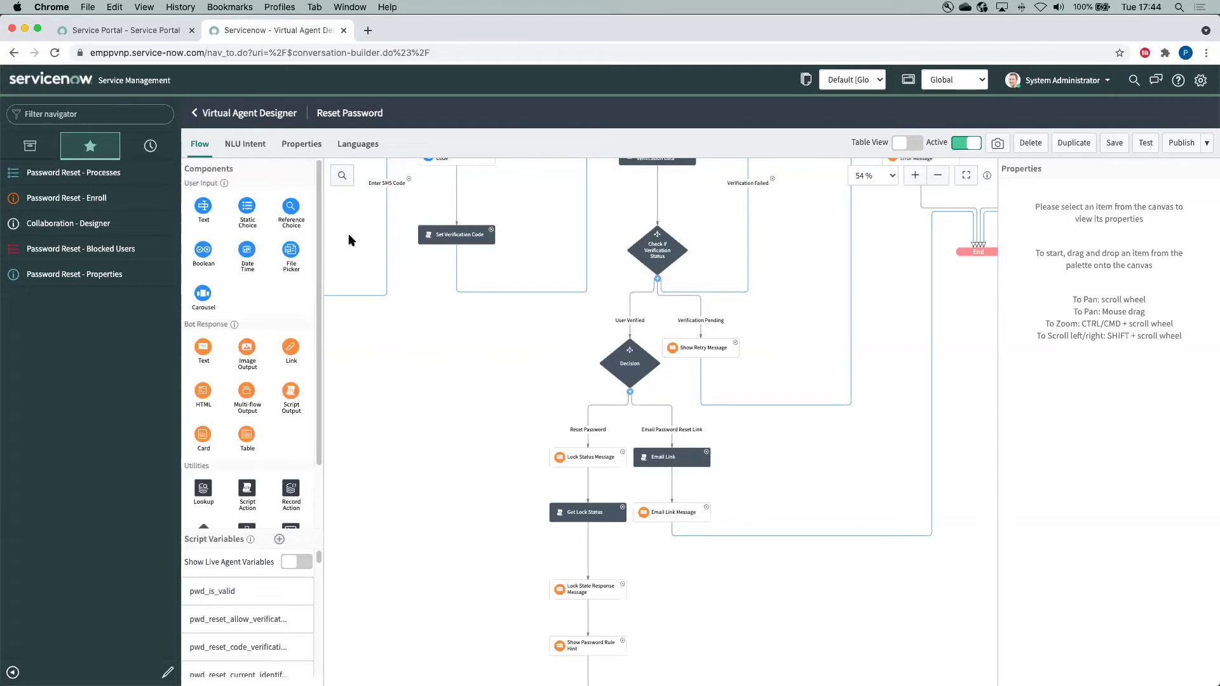
Review Password Reset Properties: 3 failed attempts, 1440-minute lockout, 10-minute request expiry
click(88, 274)
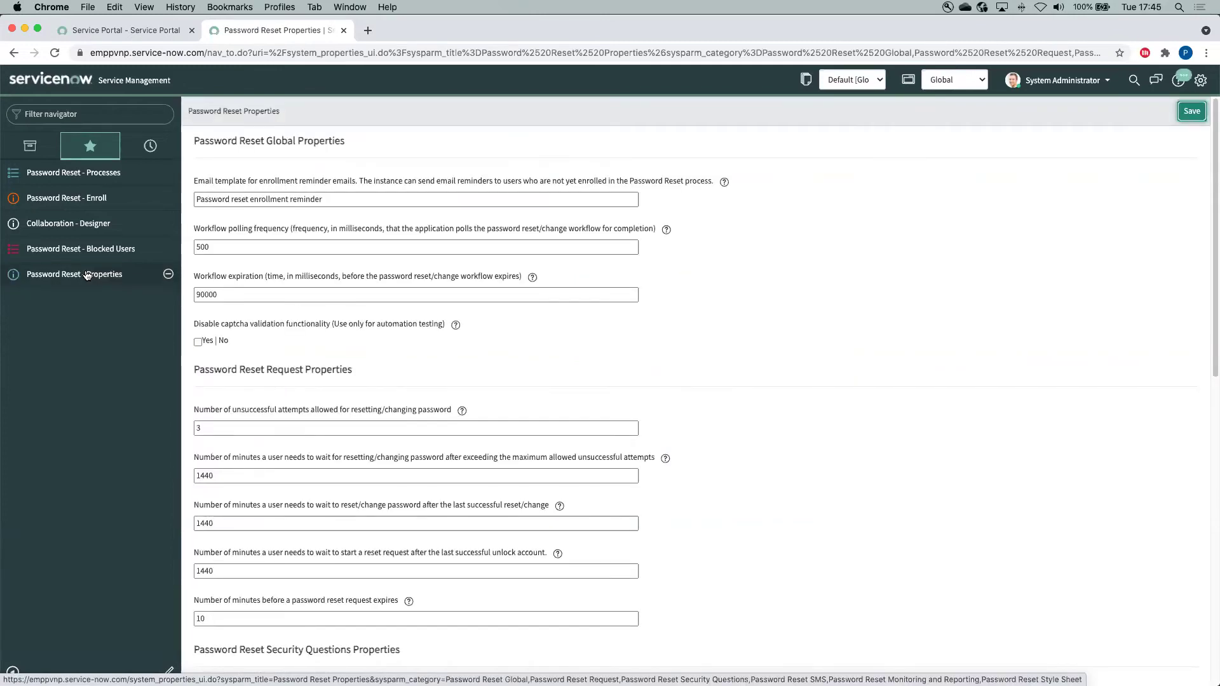
scroll(283, 449, down, 3)
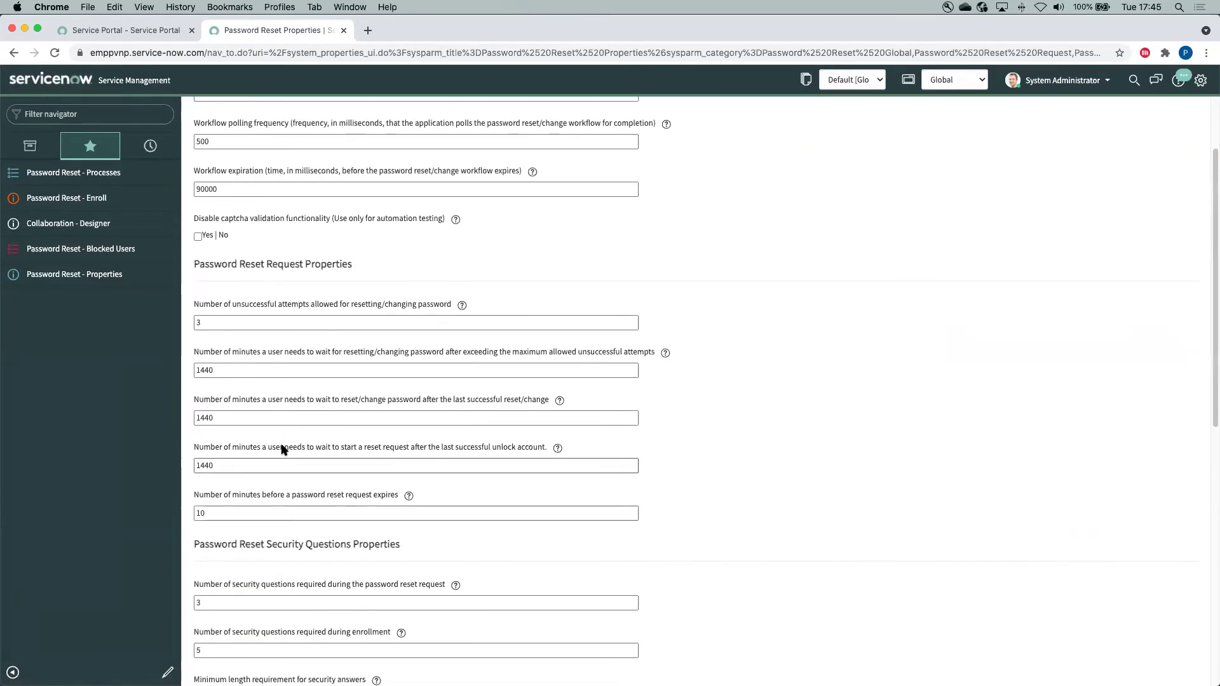
scroll(283, 449, down, 3)
click(264, 291)
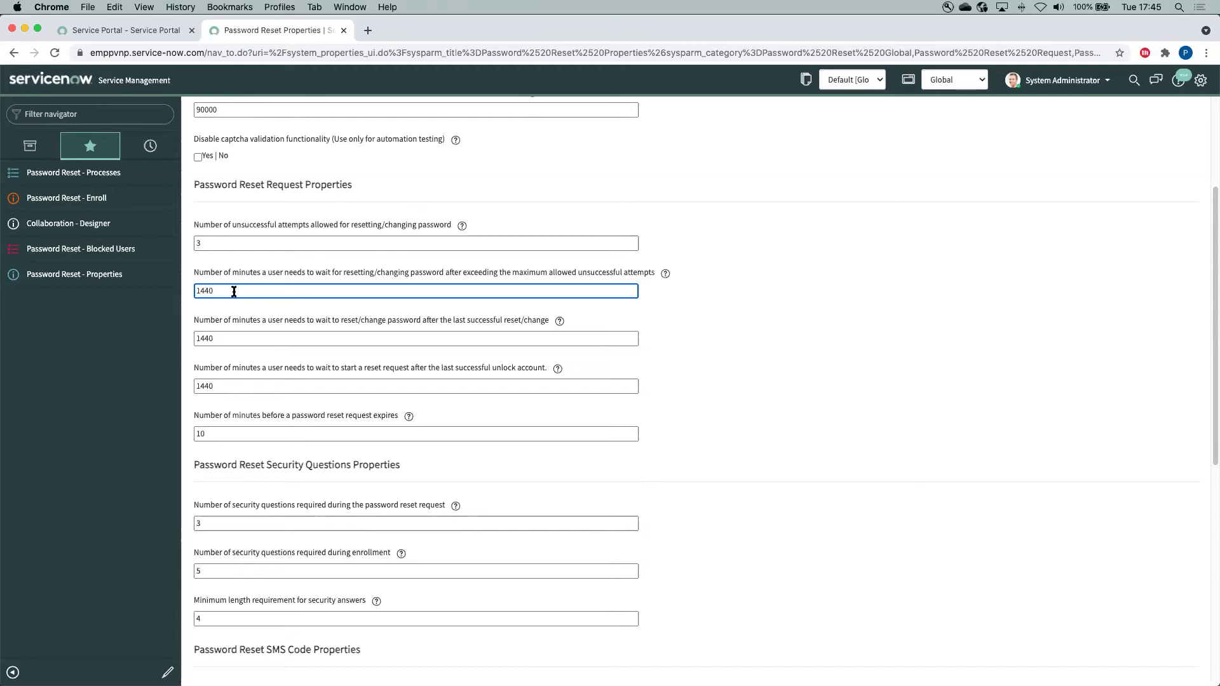
Open the Password Reset Blocked Users list, which shows no records
click(126, 260)
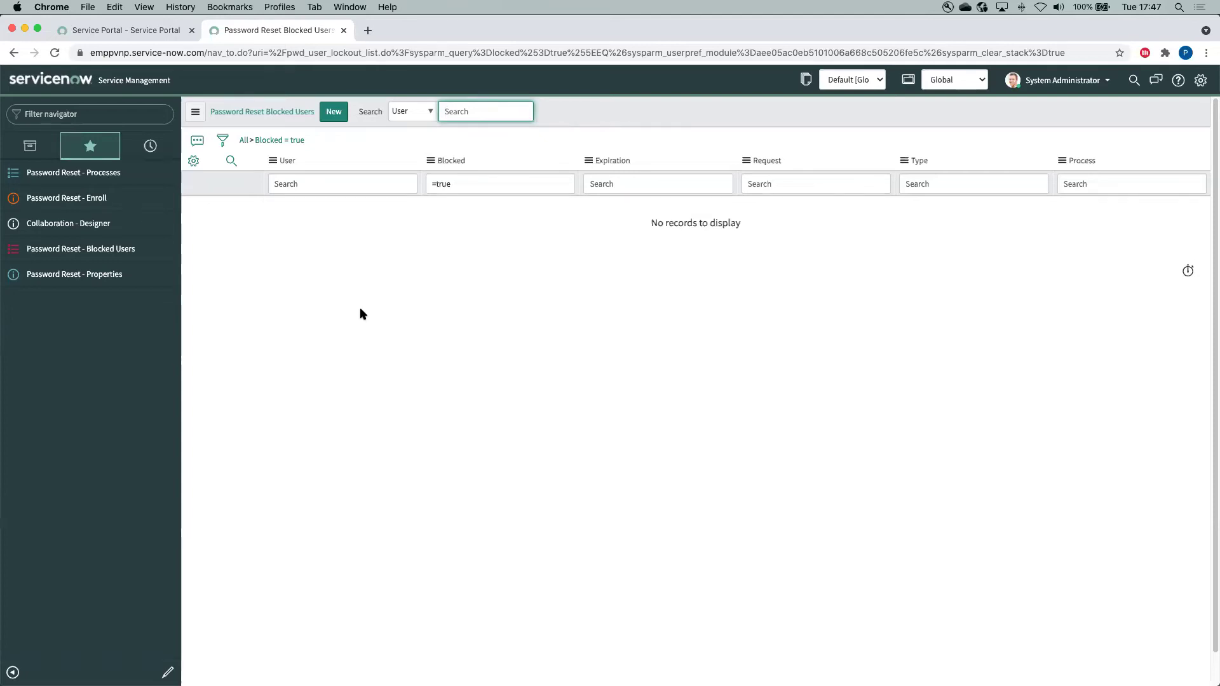
Switch back to the Service Portal login page
click(160, 34)
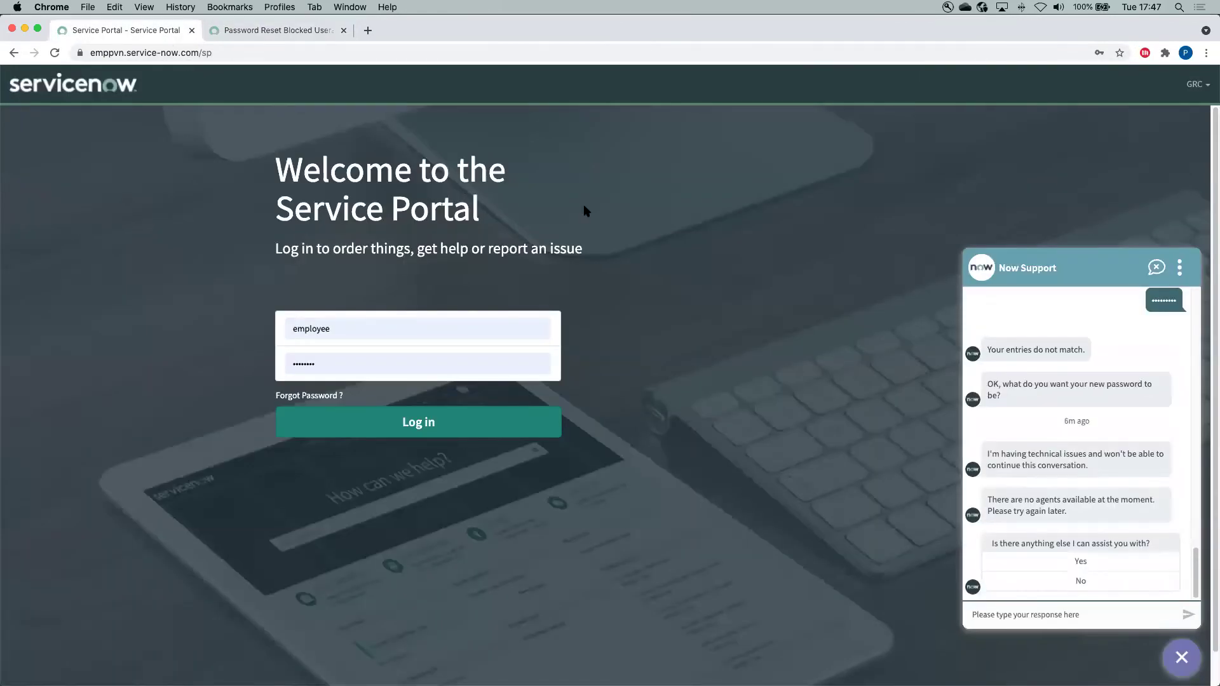